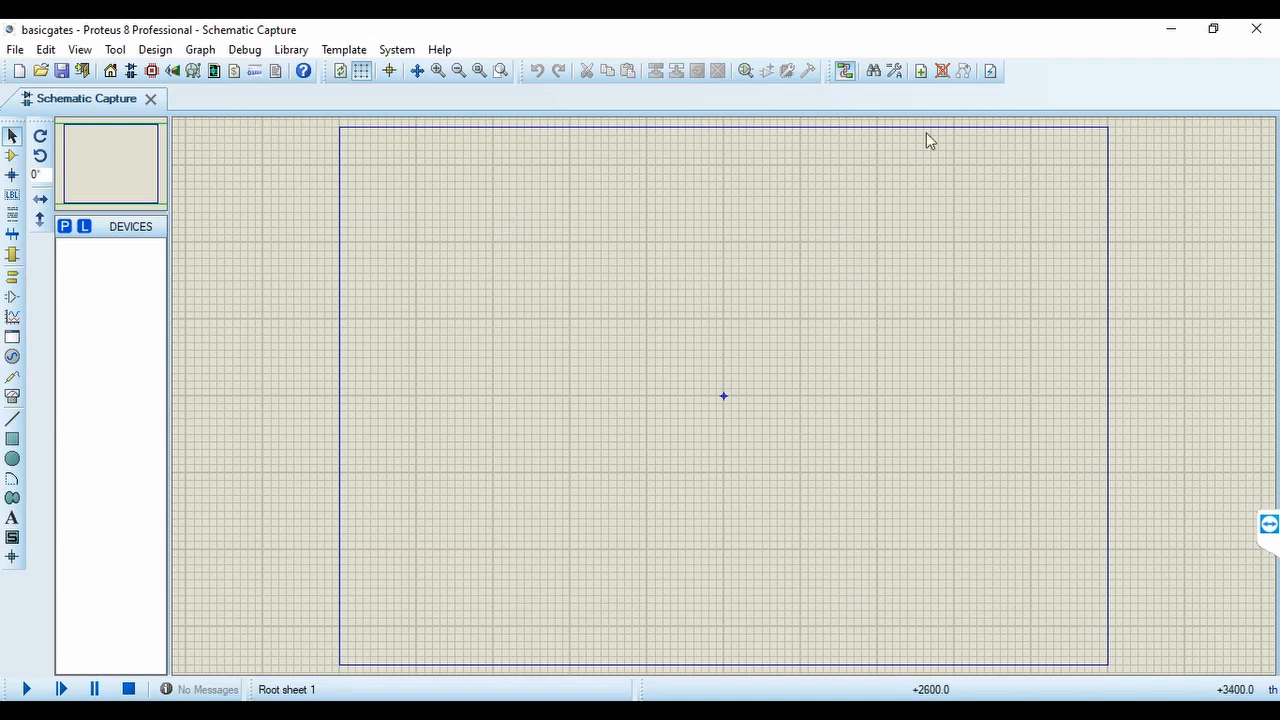
Pick the 74LS00 2-input NAND gate from the TTL 74LS series library and place one in the upper part of the sheet
right_click(510, 223)
mouse_move(652, 228)
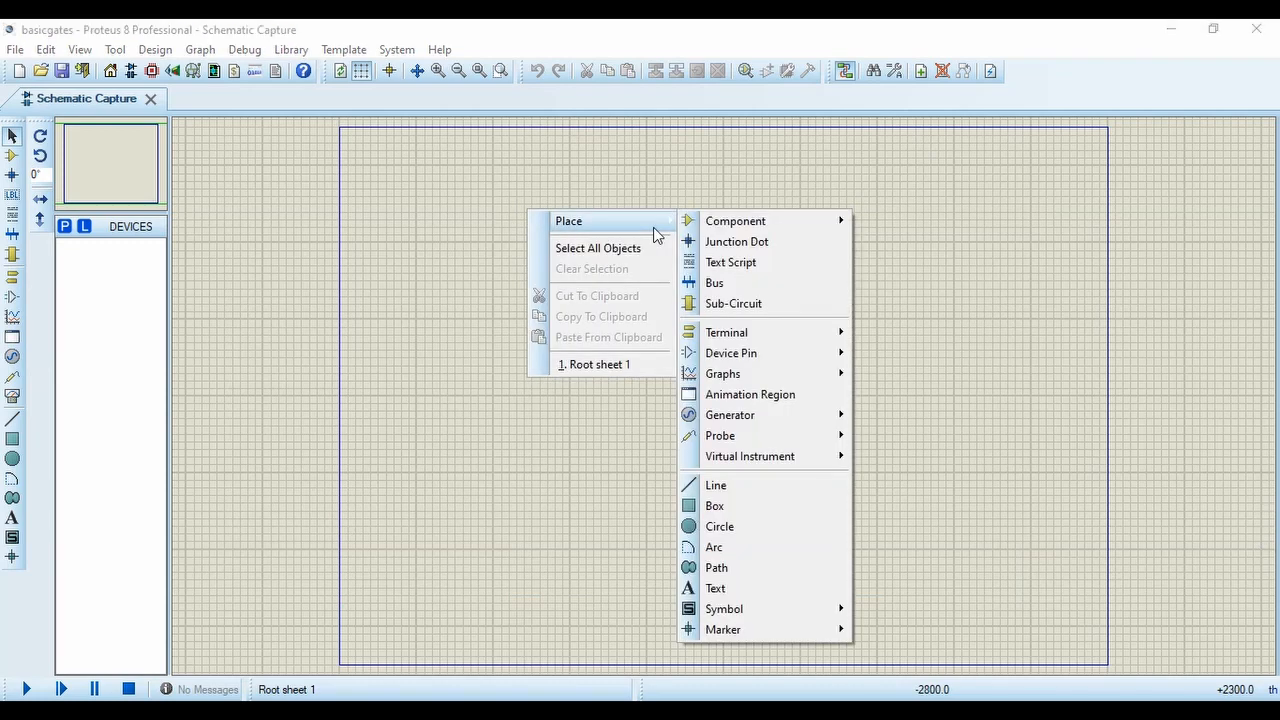
mouse_move(740, 218)
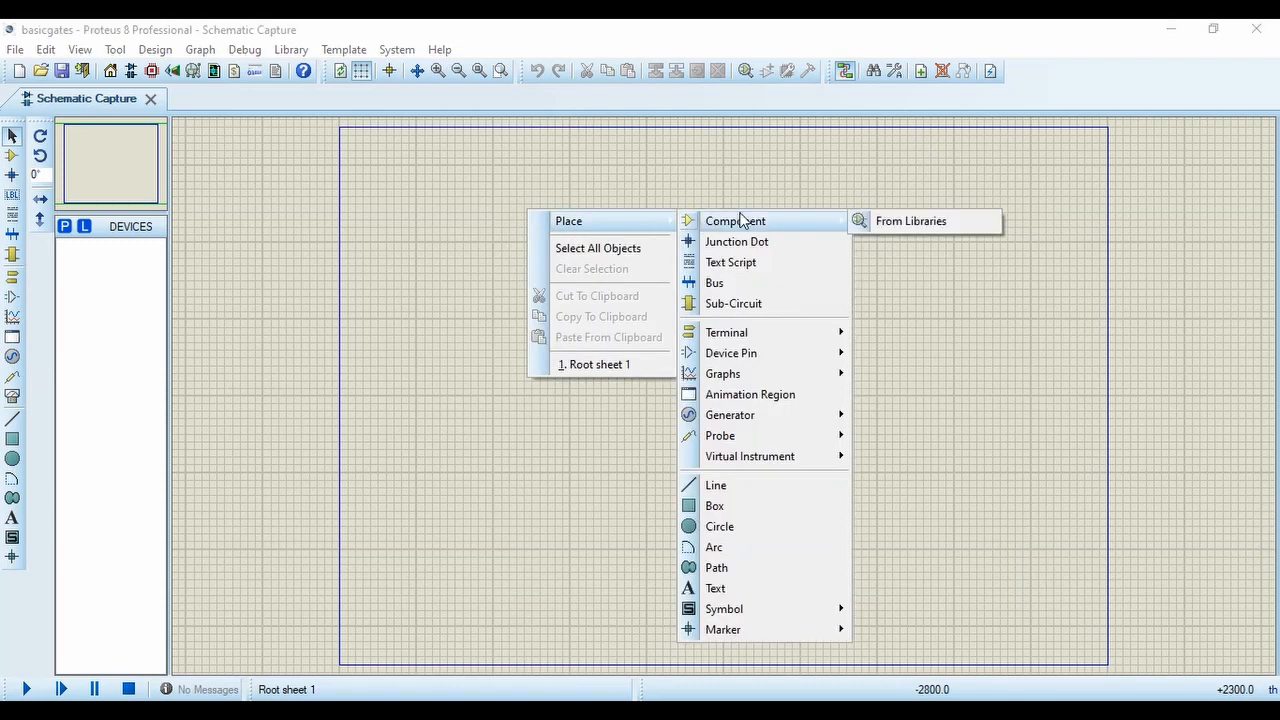
click(878, 226)
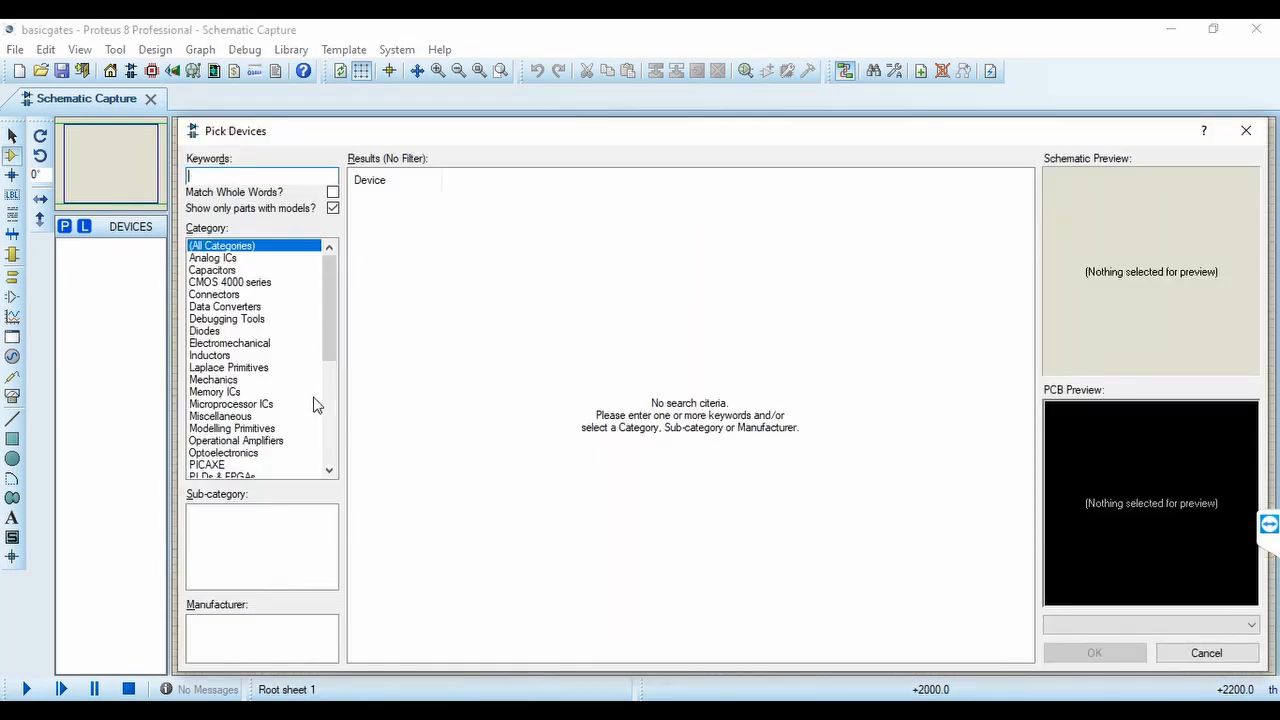
scroll(313, 404, down, 6)
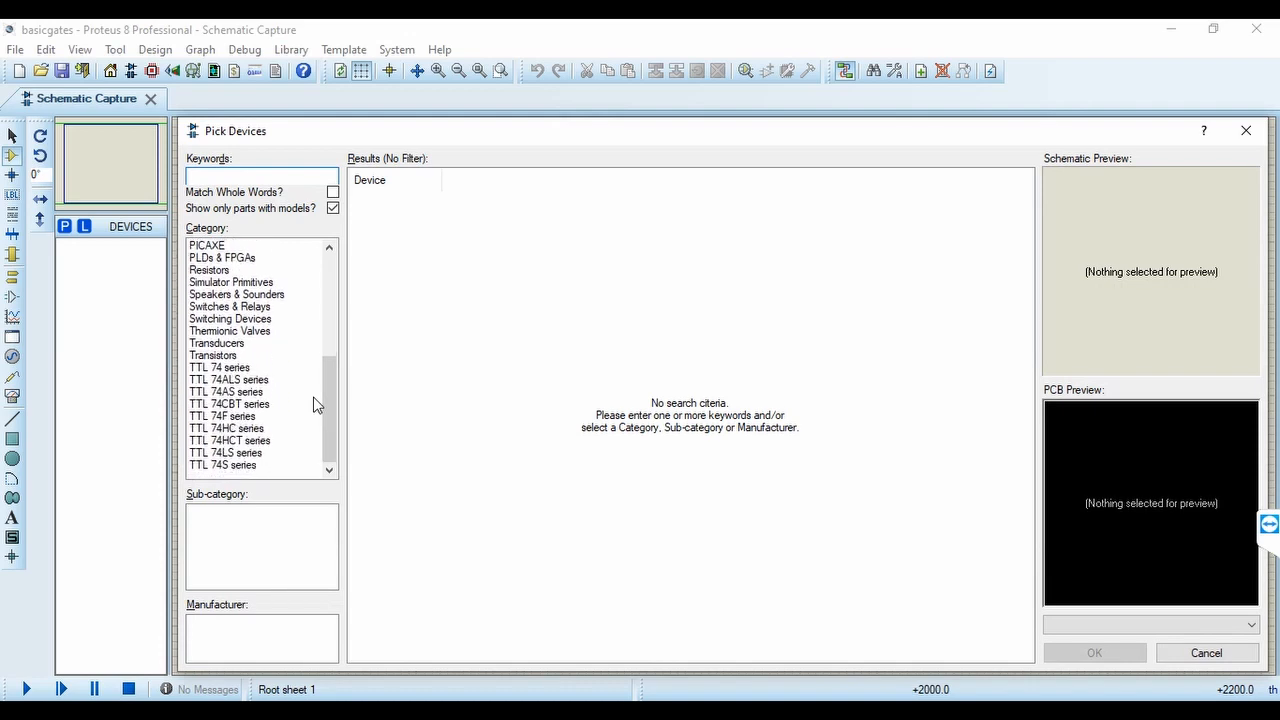
click(235, 453)
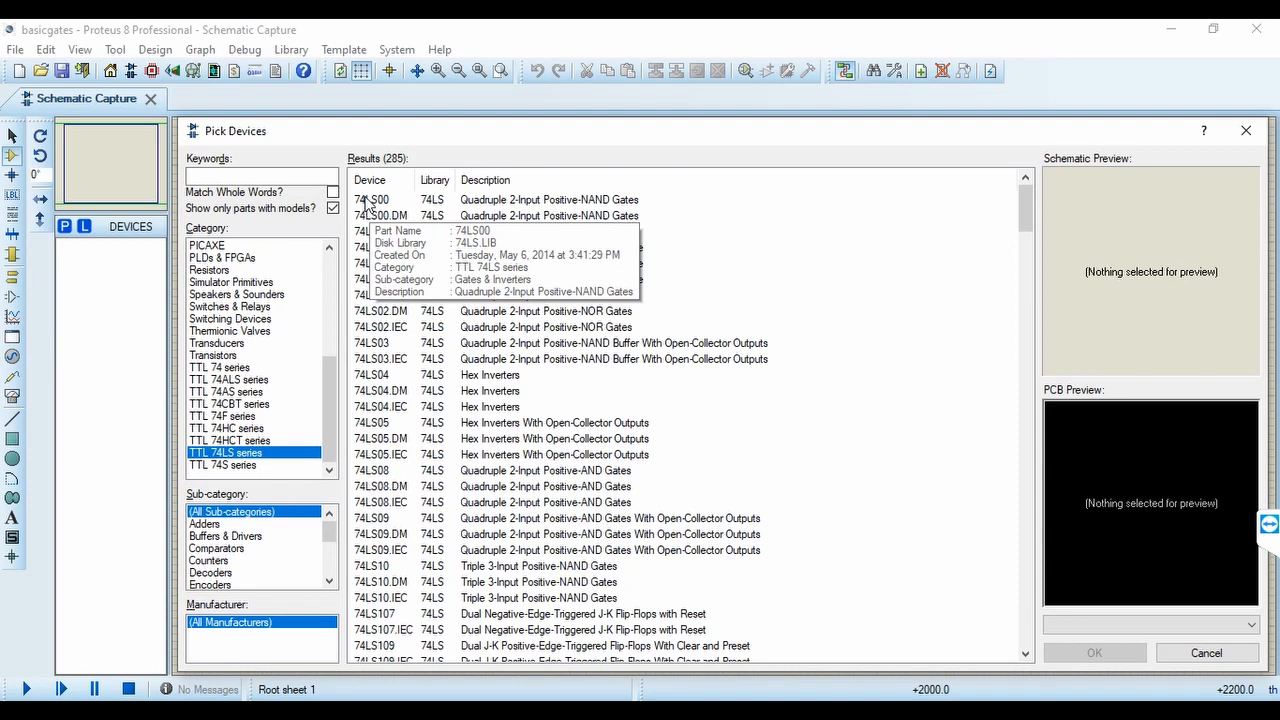
click(367, 201)
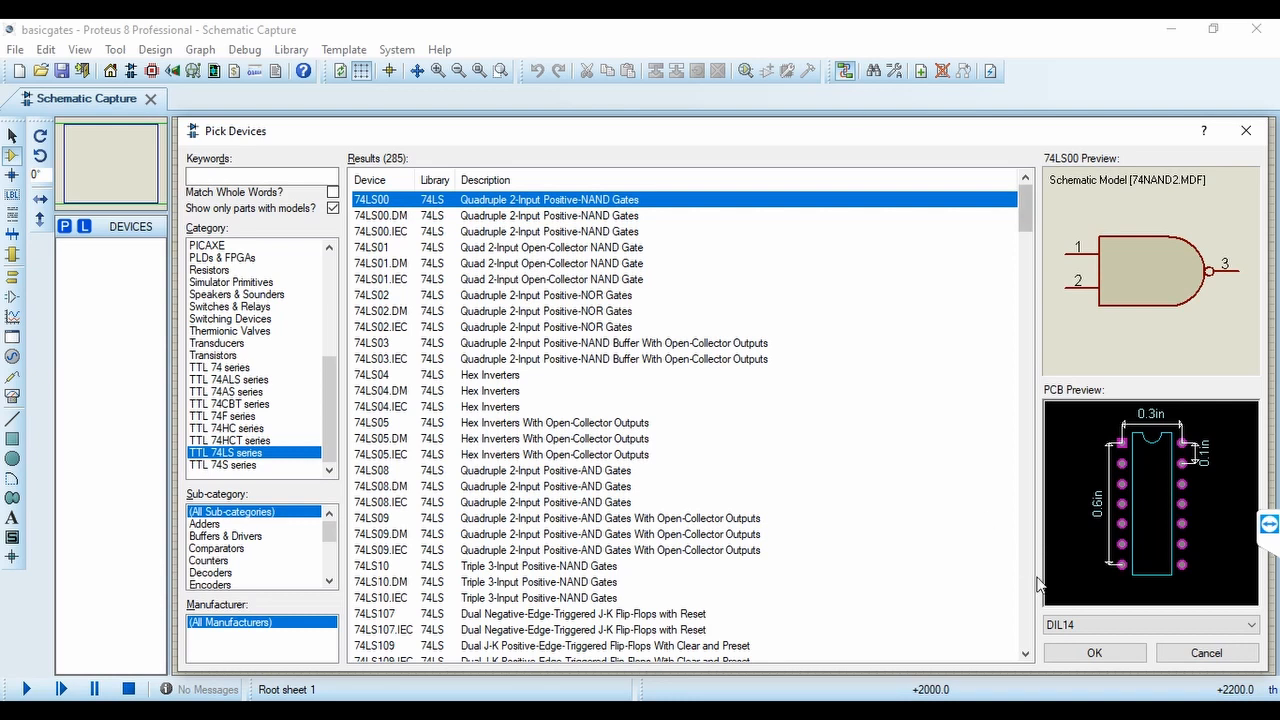
click(1080, 656)
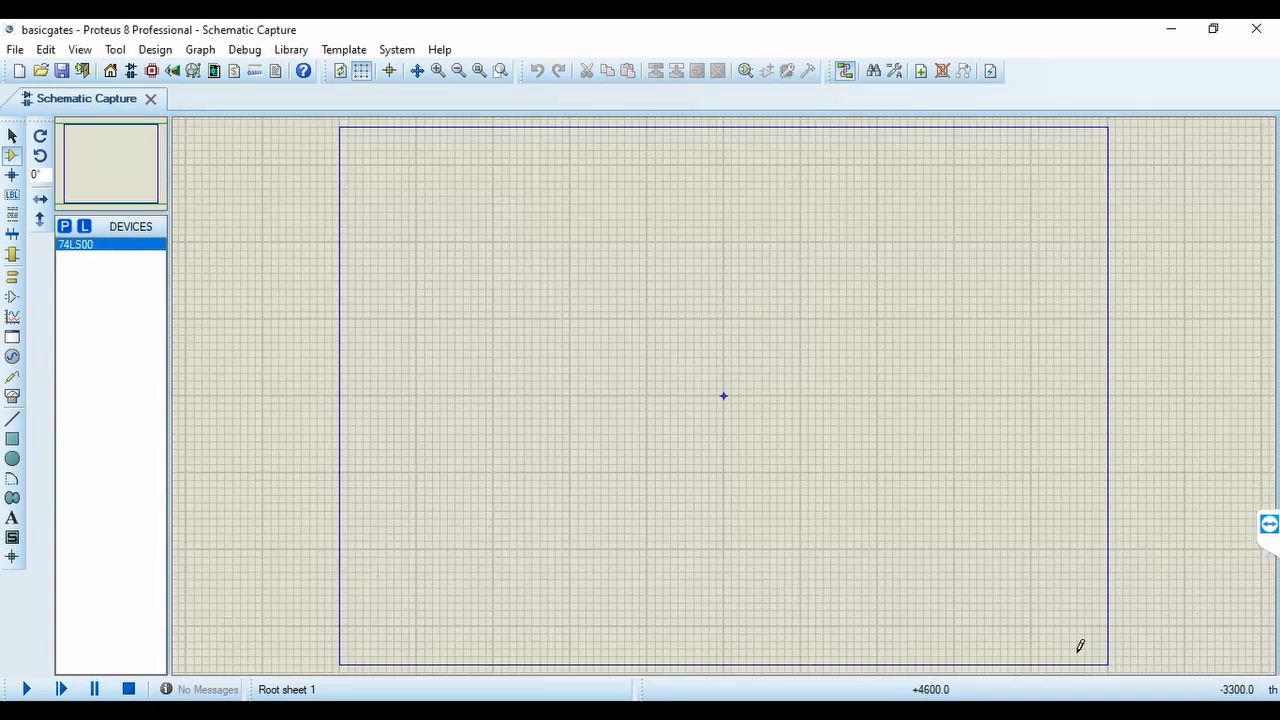
click(725, 226)
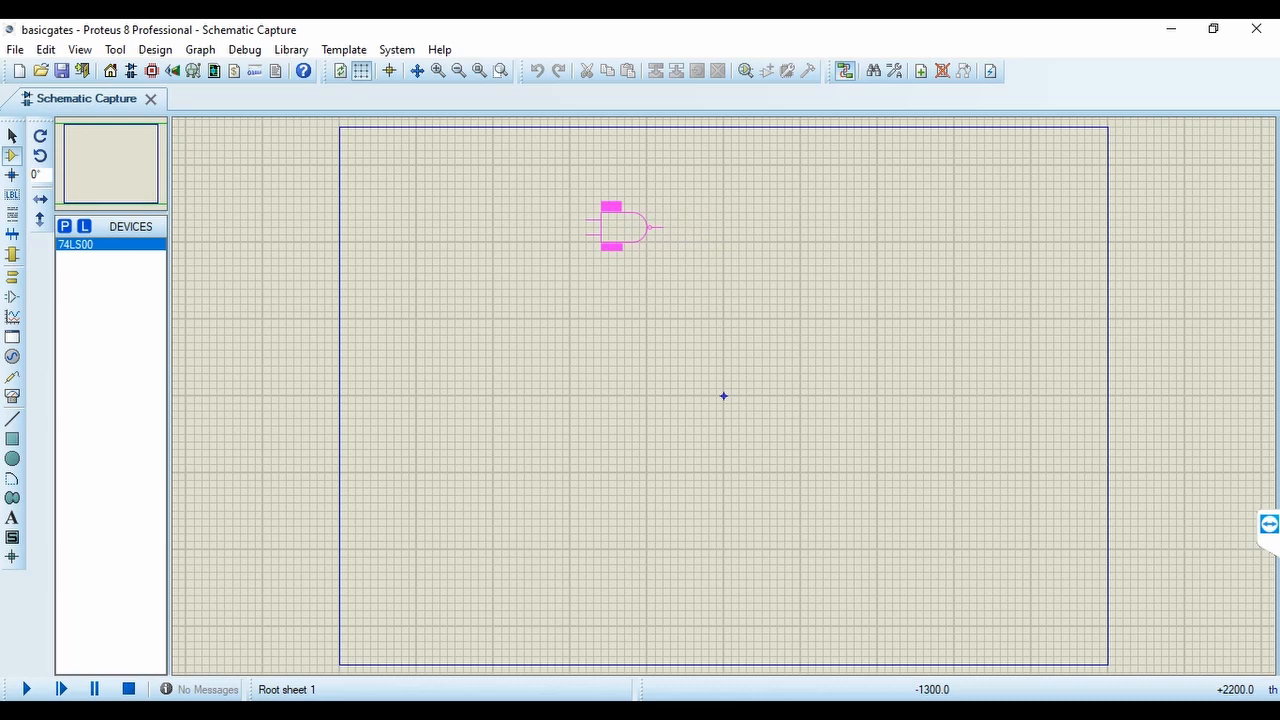
click(624, 230)
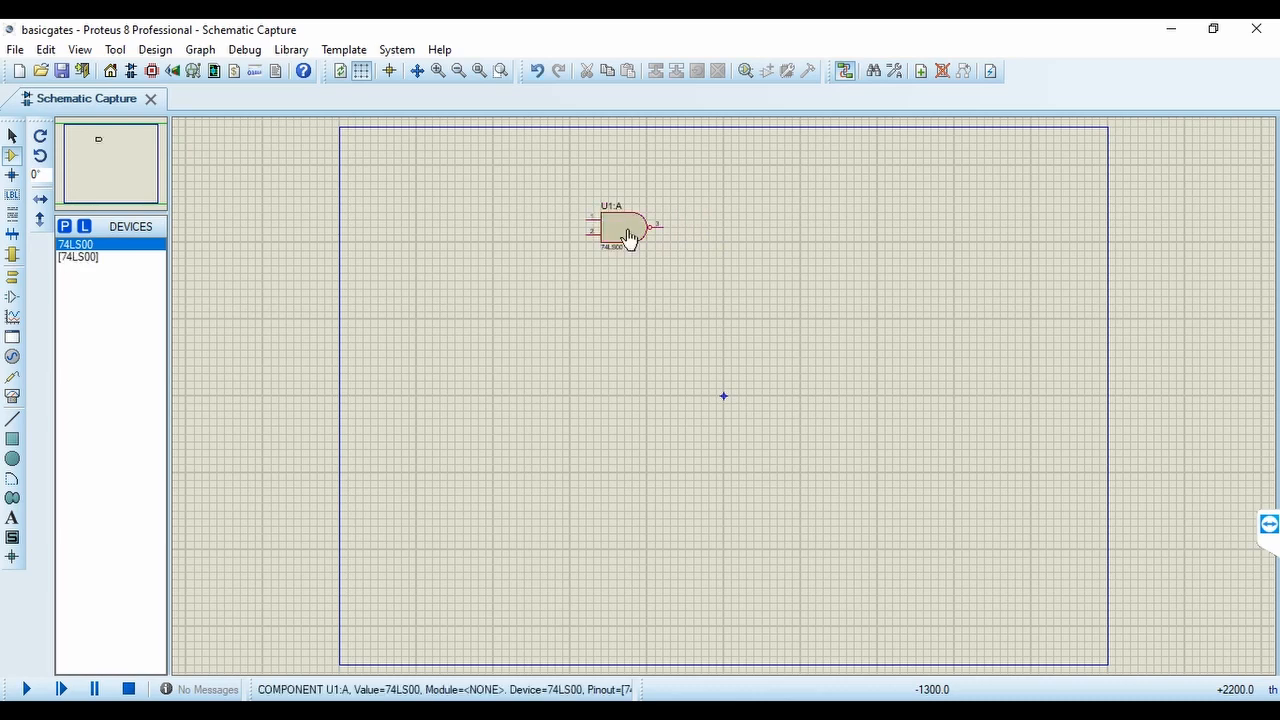
Add the 74LS02 NOR gate and the 74LS08 AND gate from the TTL 74LS series to the device list
click(64, 227)
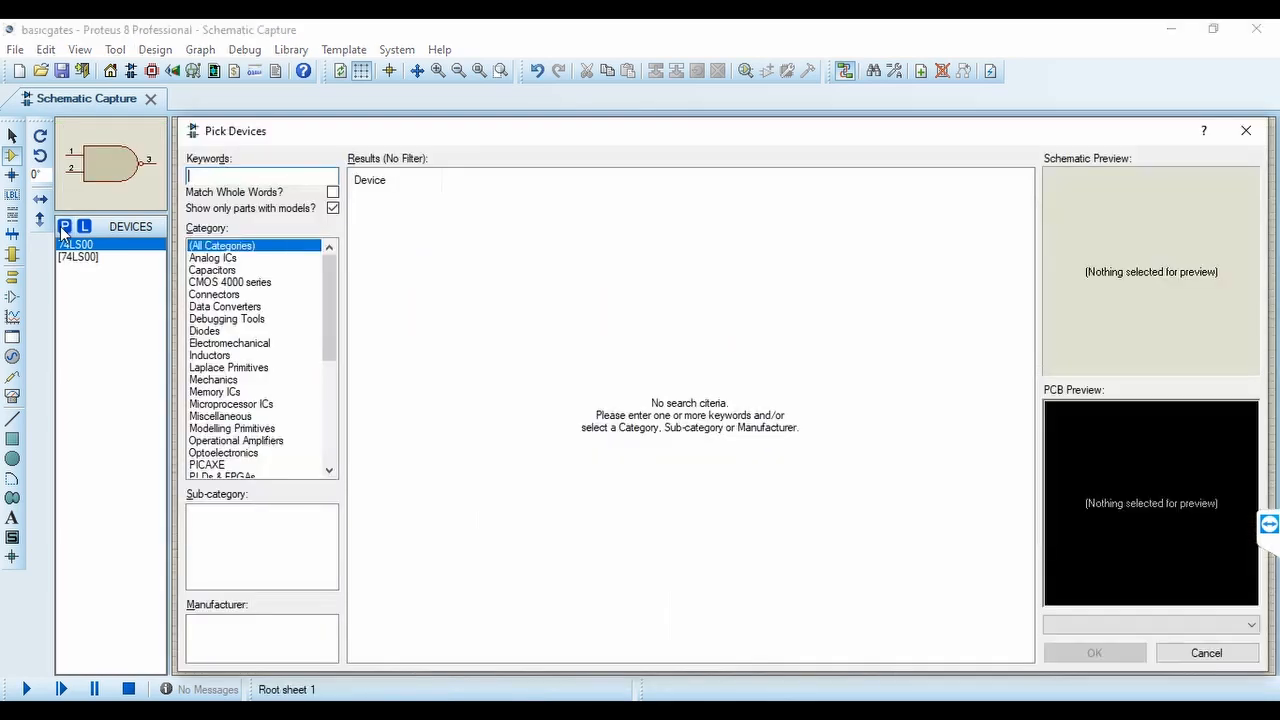
scroll(332, 390, down, 6)
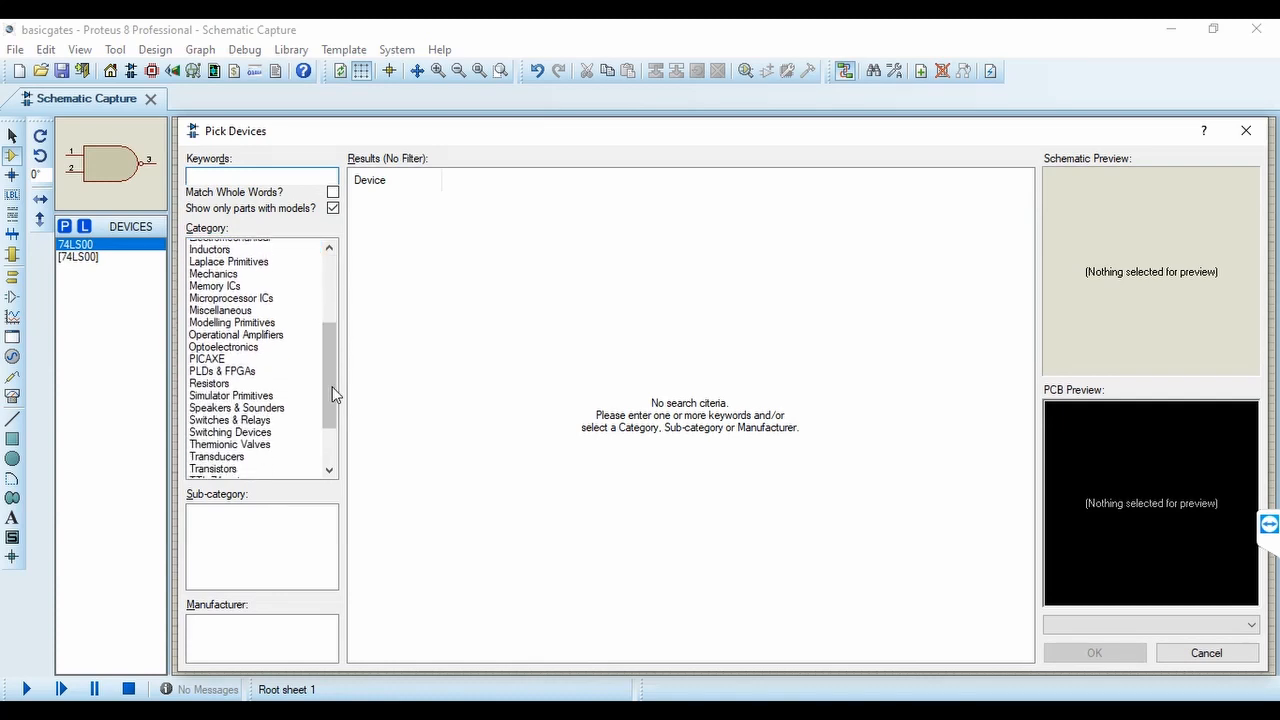
scroll(332, 386, down, 1)
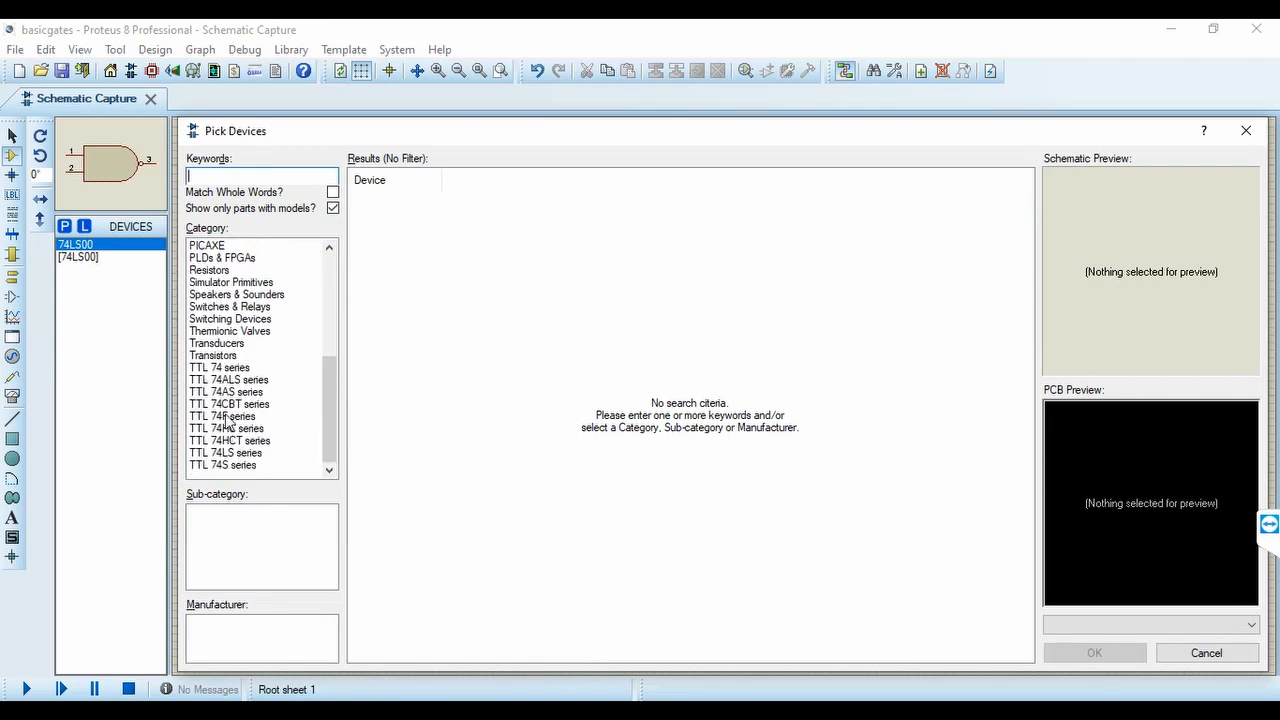
click(228, 441)
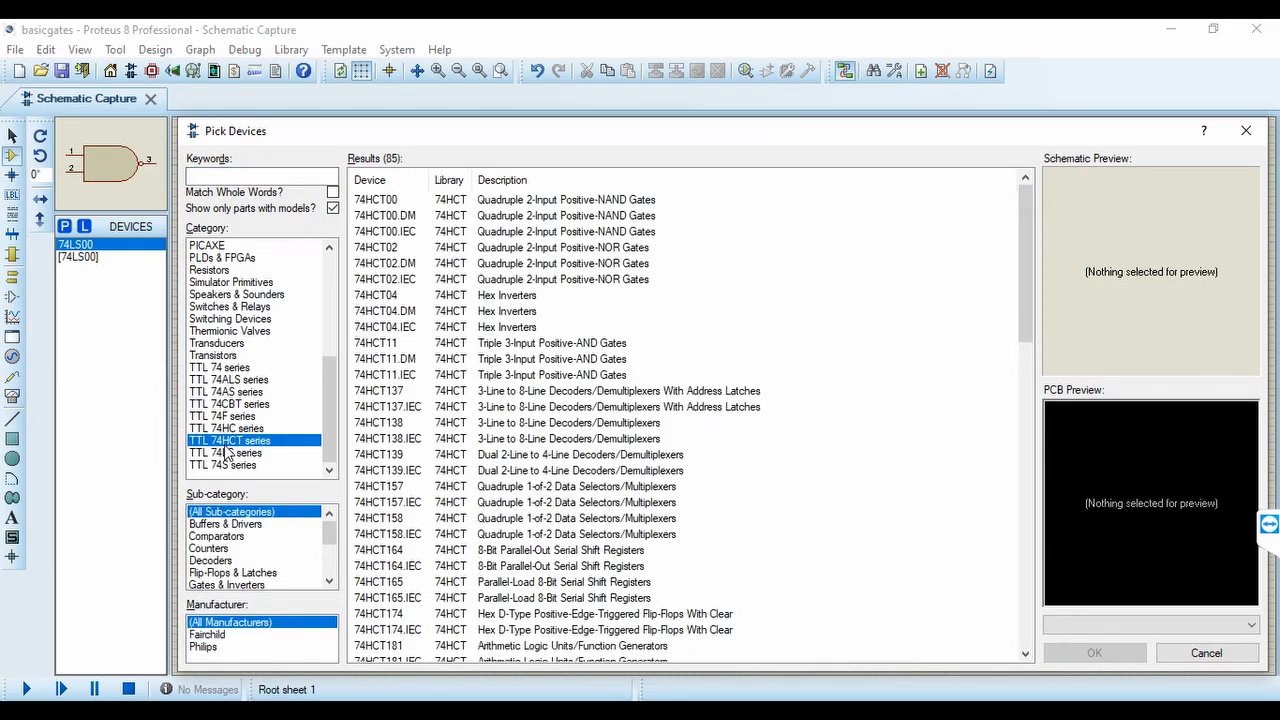
click(224, 454)
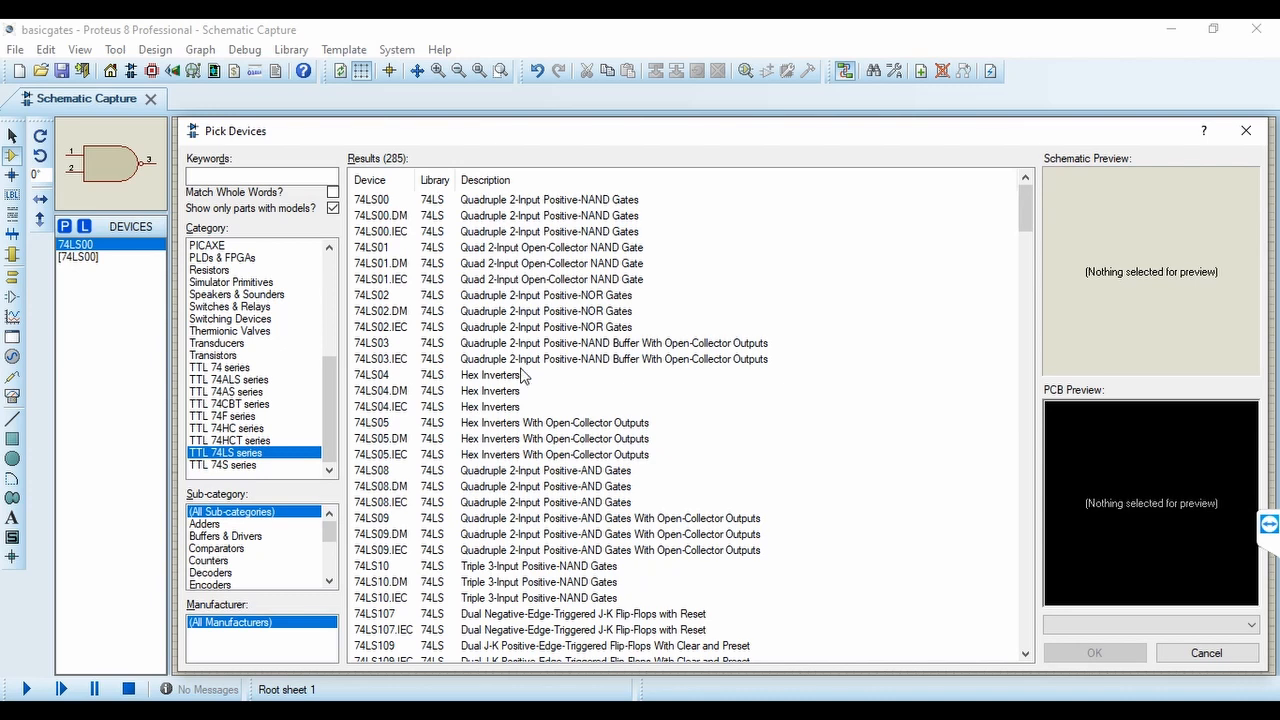
click(369, 298)
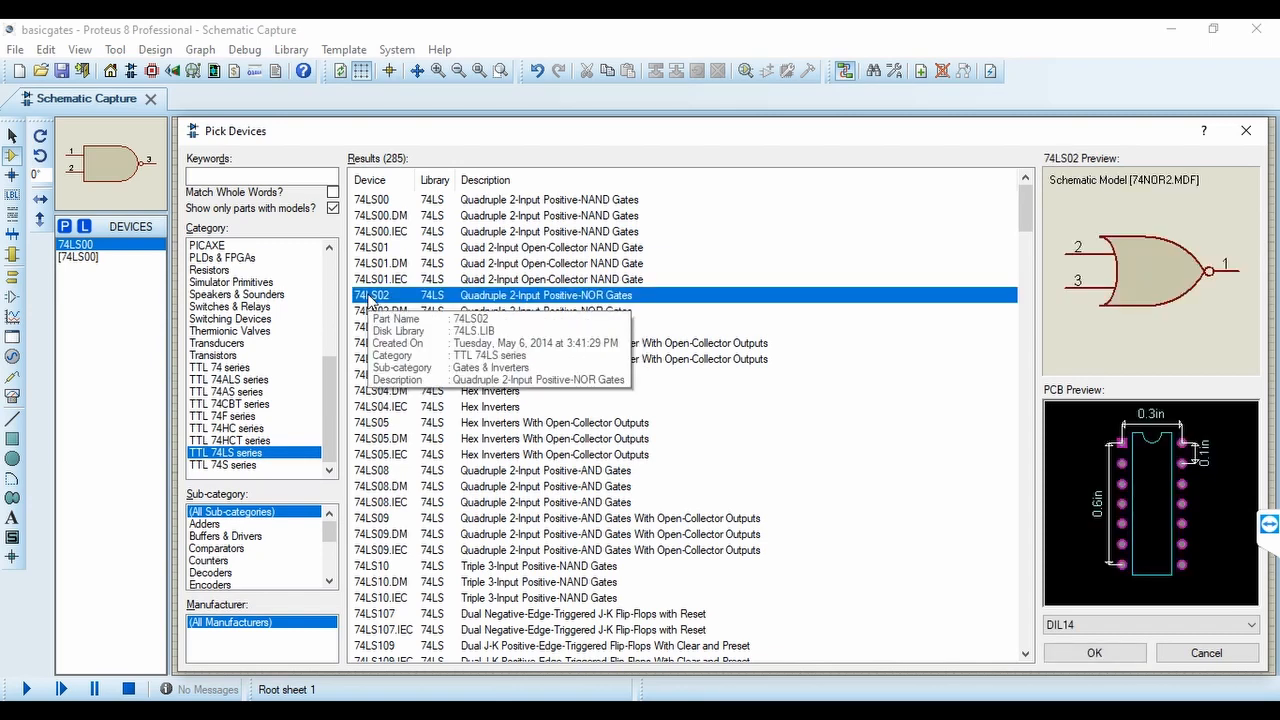
double_click(369, 298)
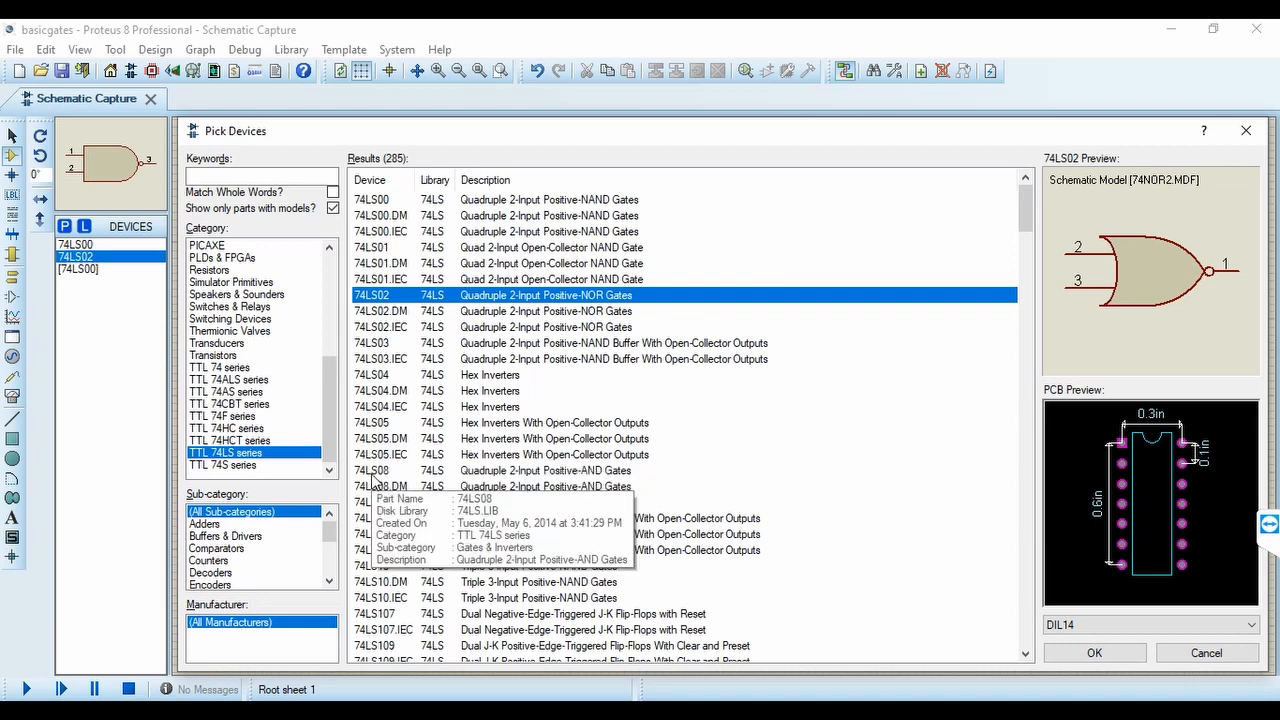
double_click(372, 474)
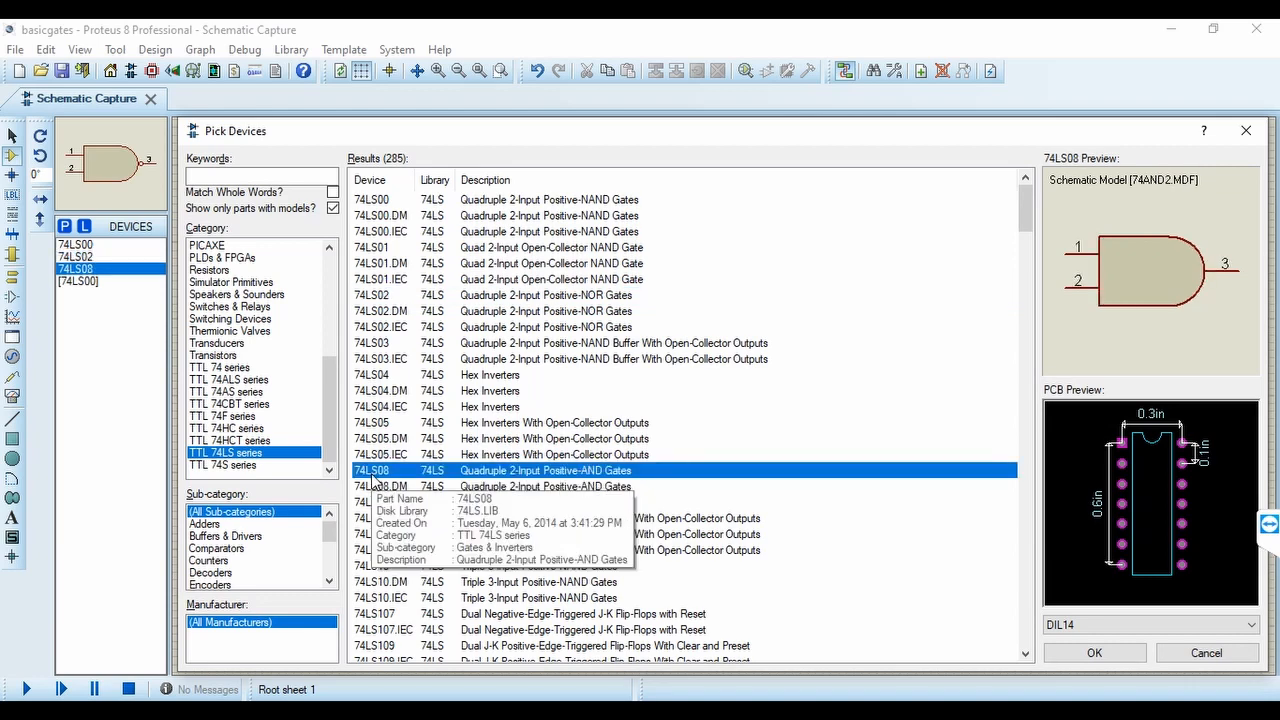
Find the 74LS32 quad 2-input OR gate in the TTL 74LS series and add it to the device list
scroll(372, 481, down, 4)
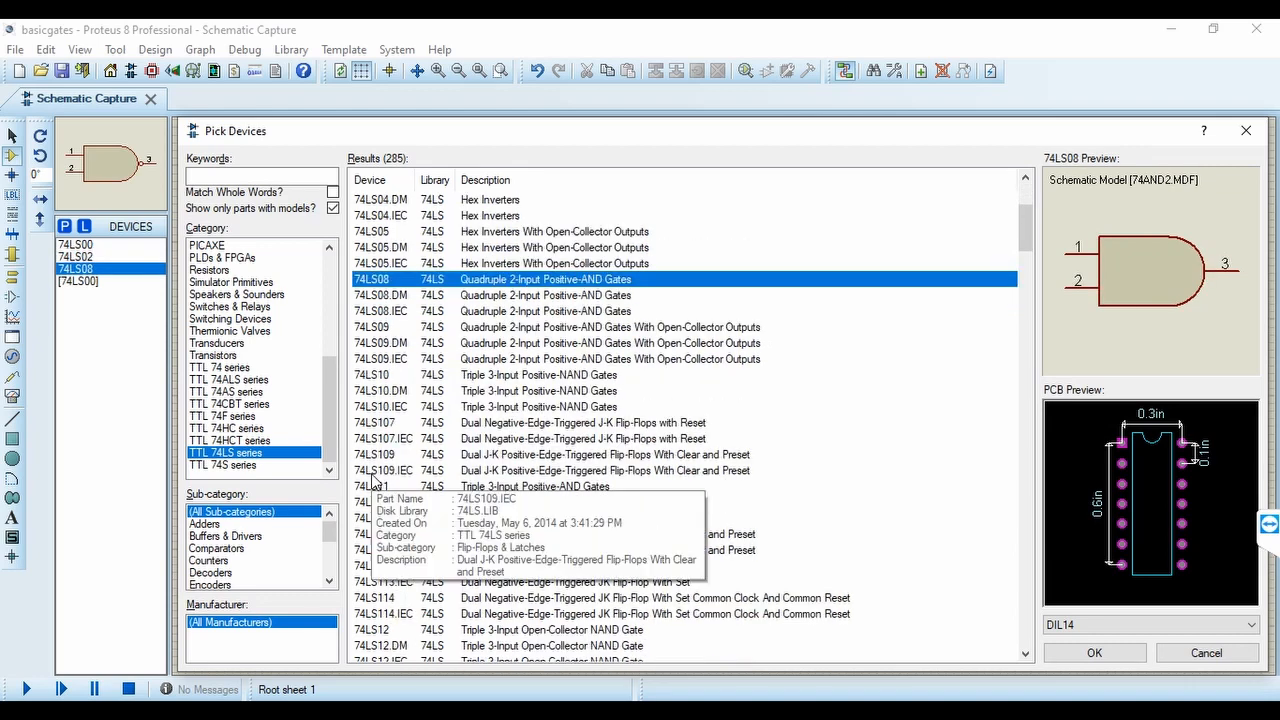
scroll(372, 481, down, 4)
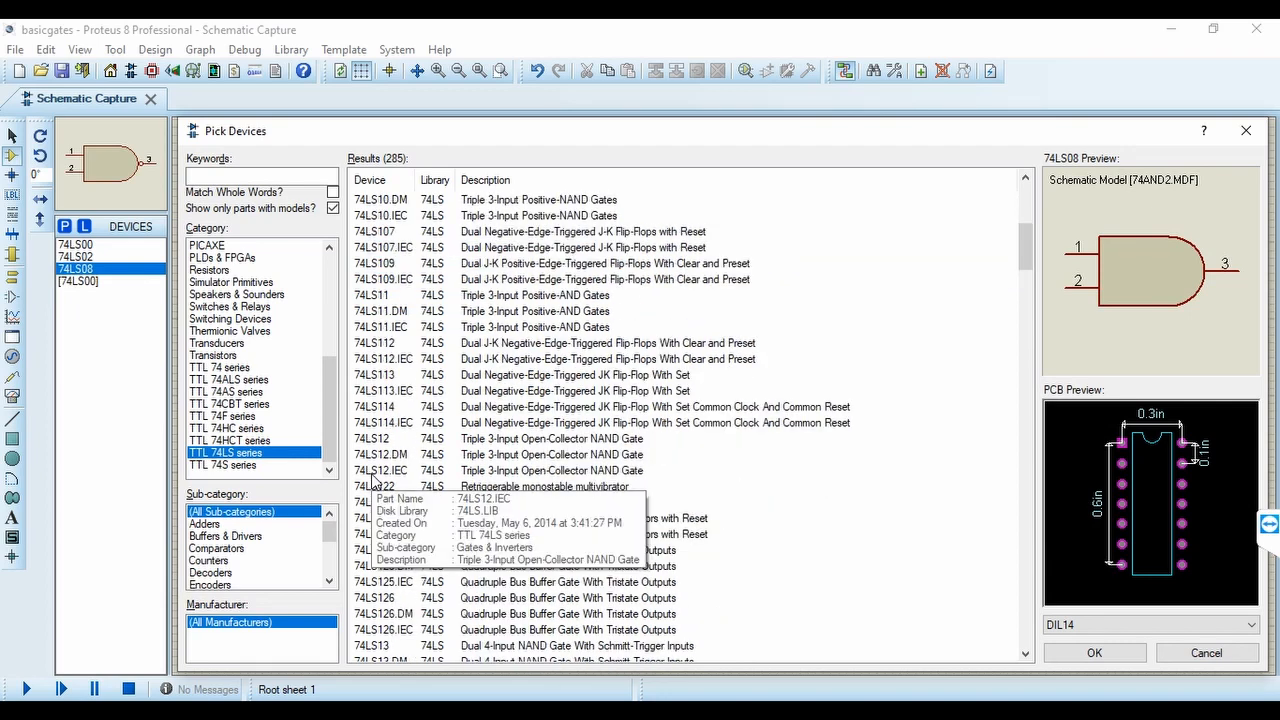
scroll(372, 481, down, 4)
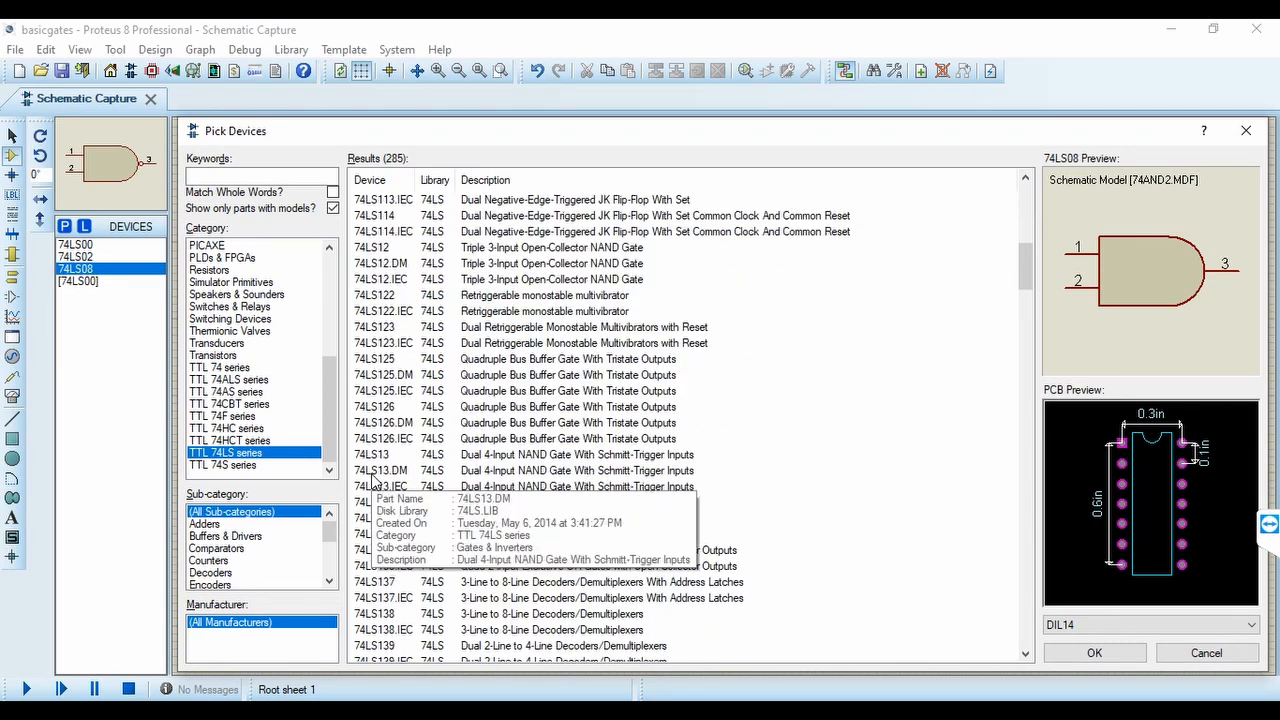
scroll(372, 481, down, 4)
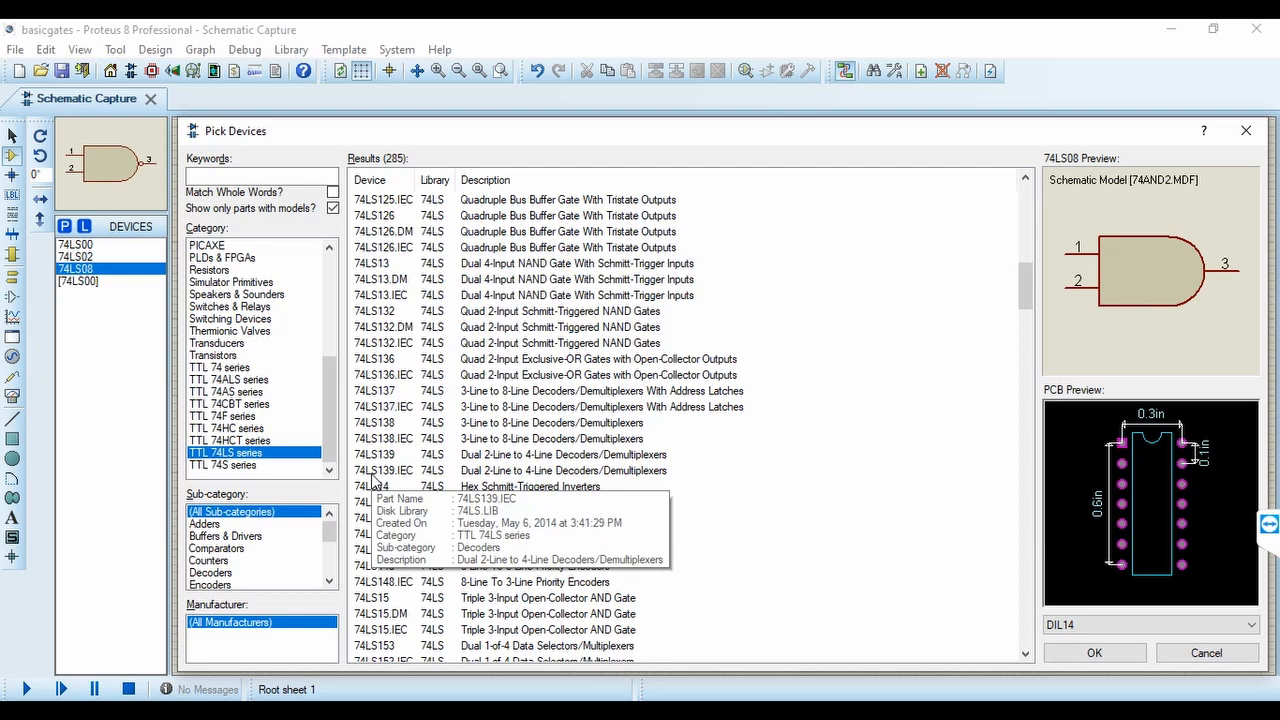
scroll(372, 481, down, 4)
scroll(372, 481, down, 6)
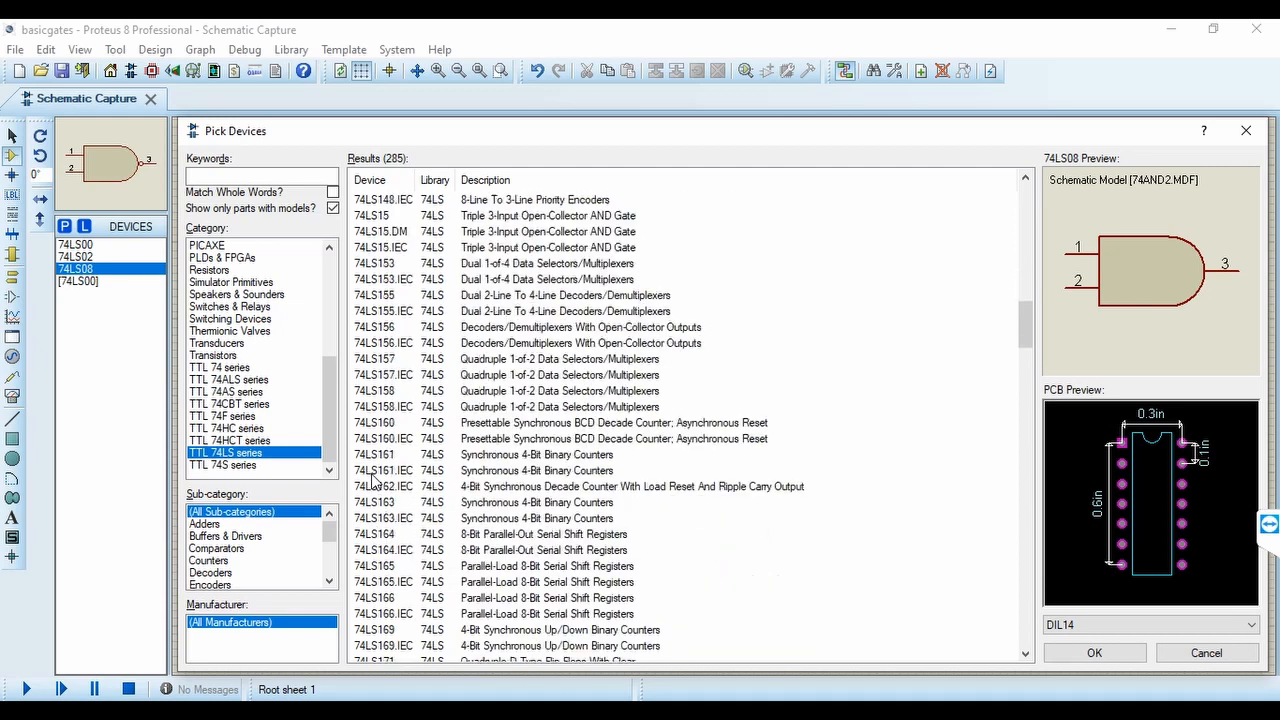
scroll(372, 481, down, 6)
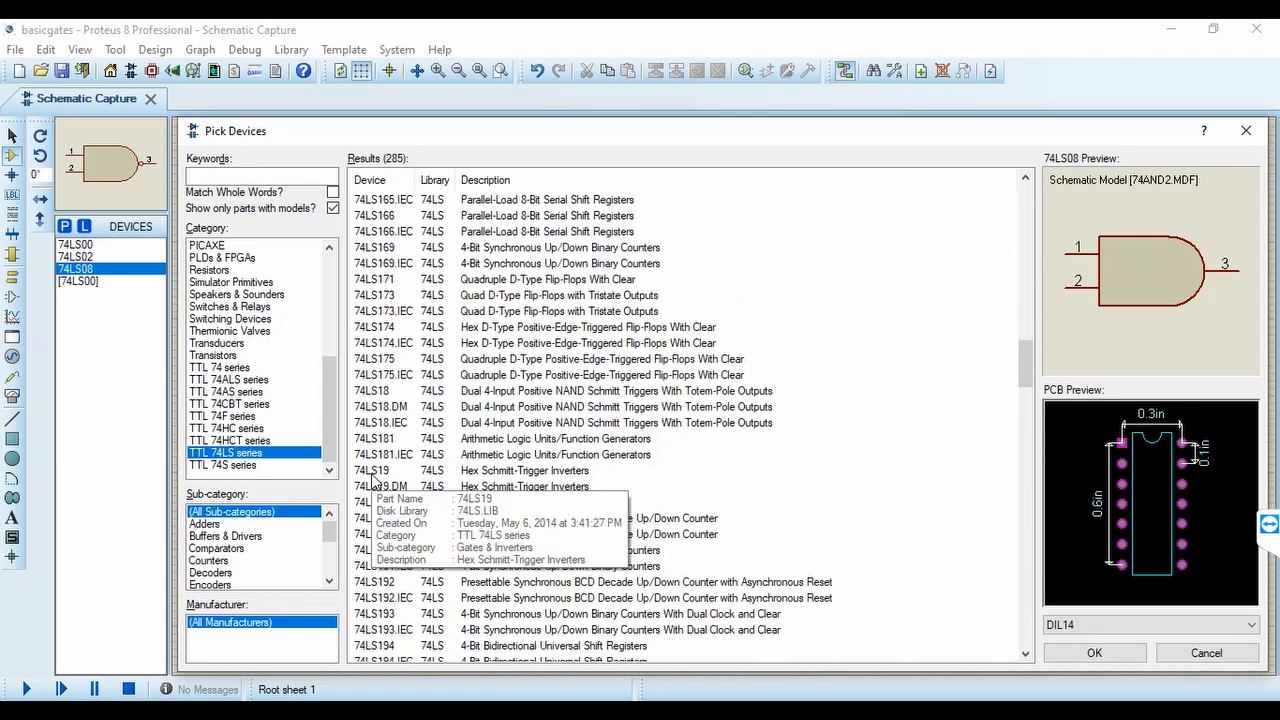
scroll(372, 481, down, 10)
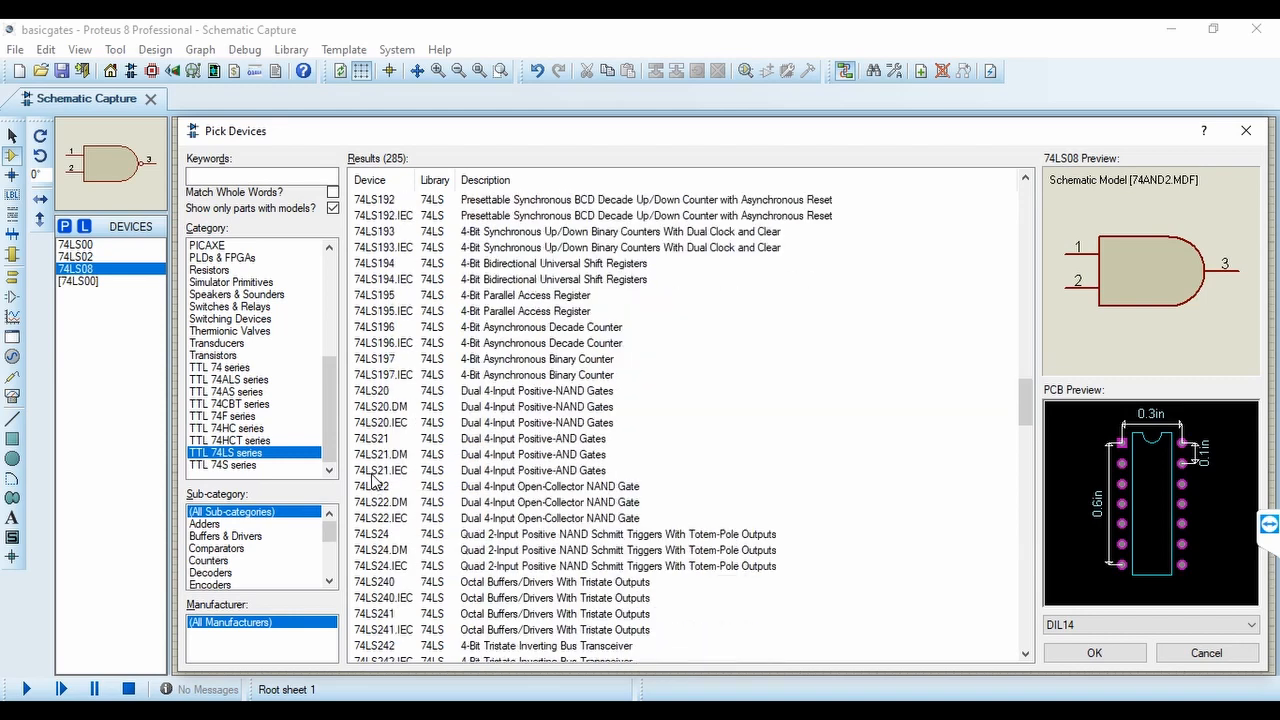
scroll(372, 481, down, 8)
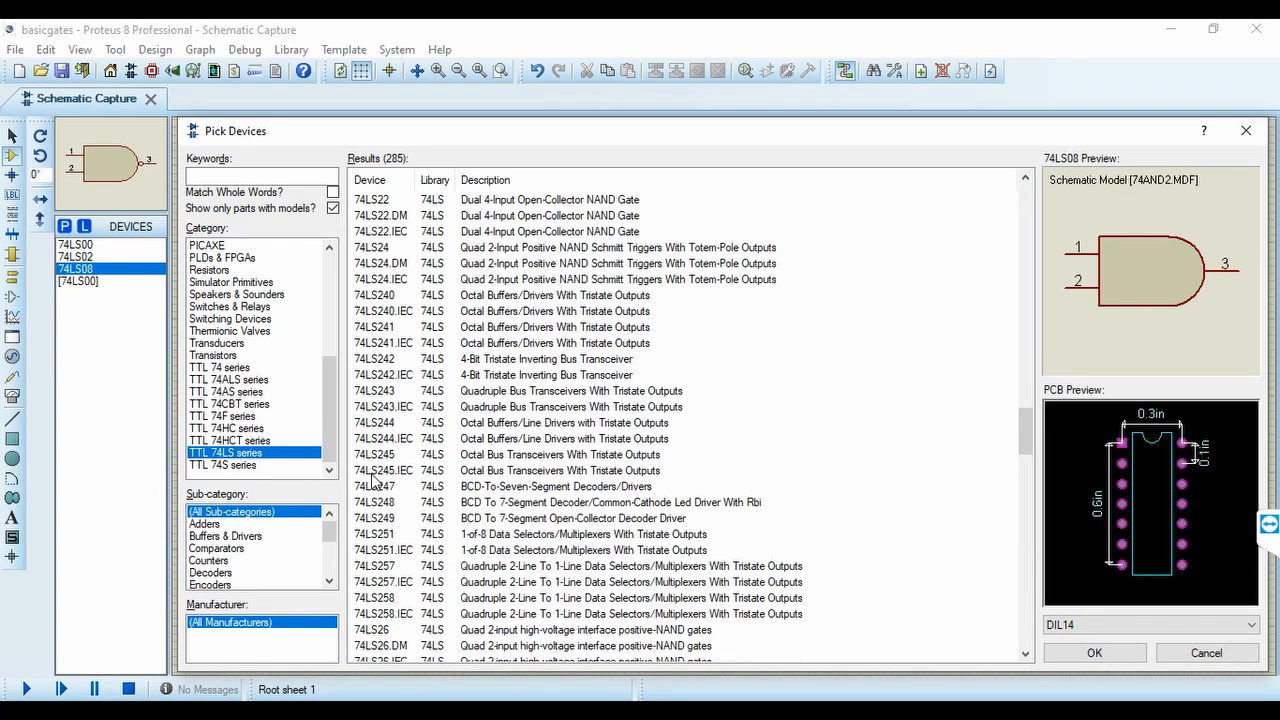
scroll(372, 481, down, 2)
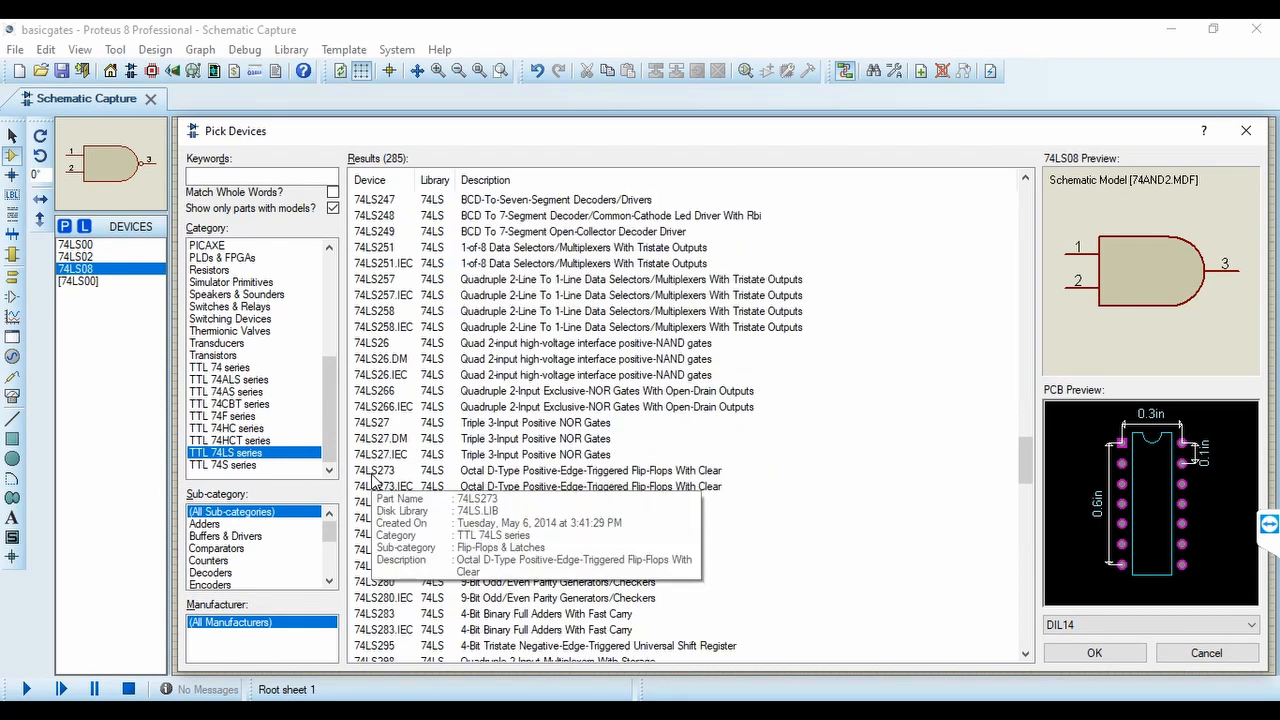
scroll(372, 479, down, 4)
click(372, 472)
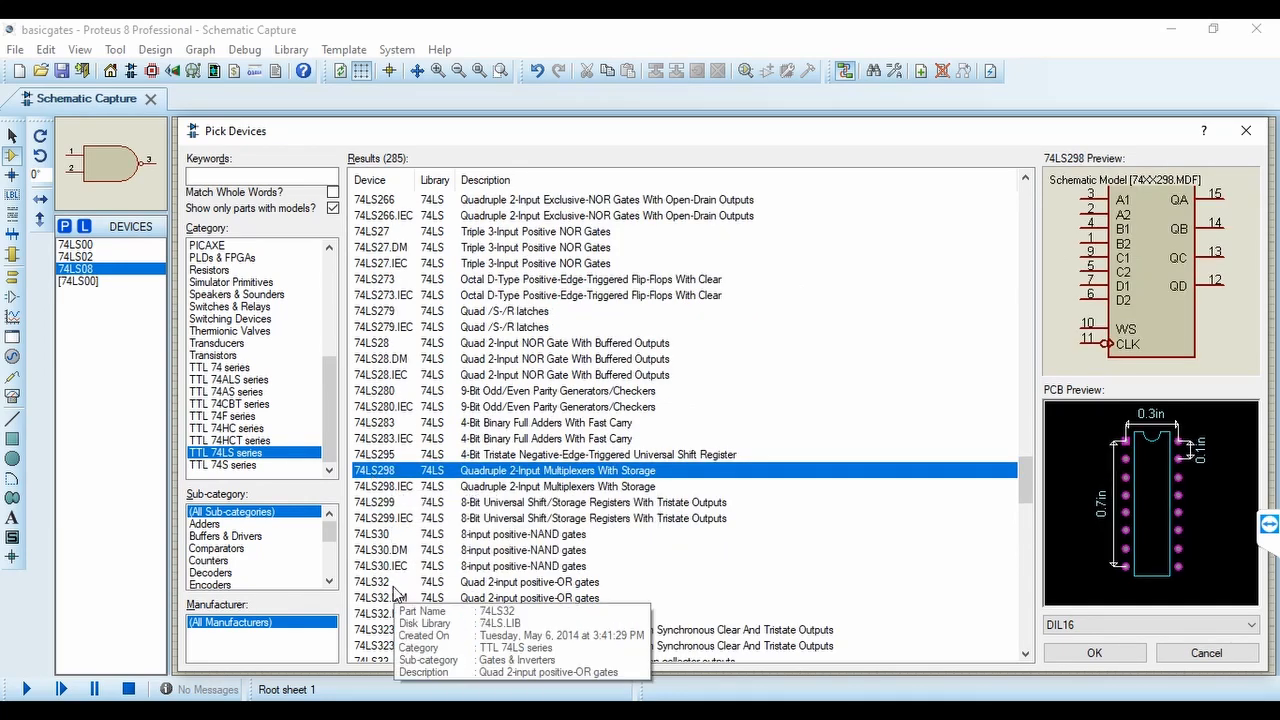
click(372, 583)
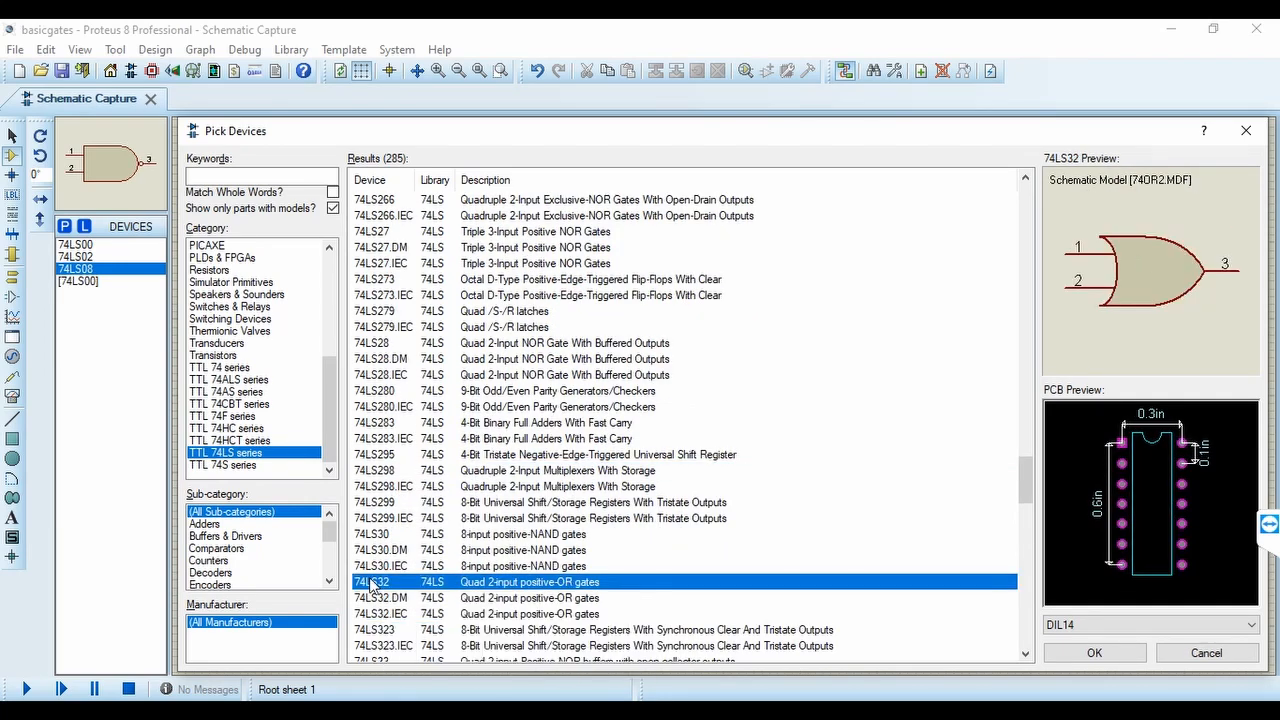
double_click(372, 583)
Add the 74LS86 quadruple 2-input Exclusive-OR gate to the device list and finish picking devices
scroll(372, 583, down, 6)
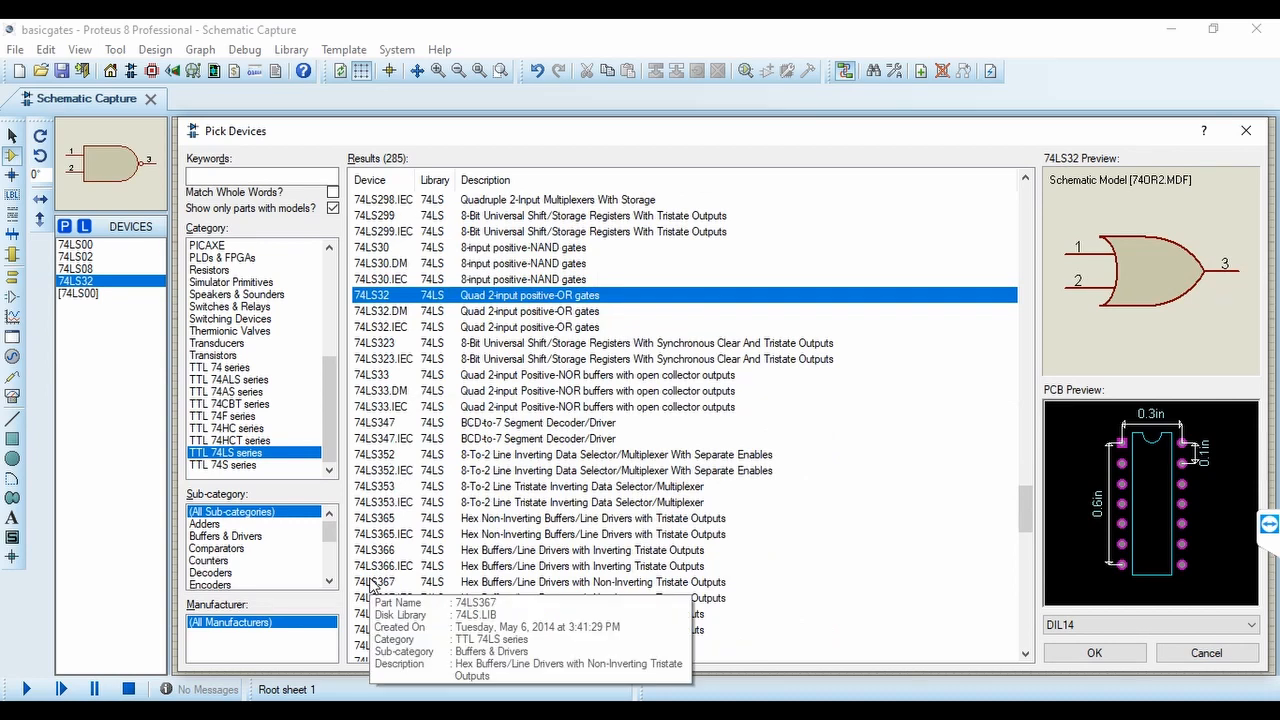
scroll(372, 584, down, 7)
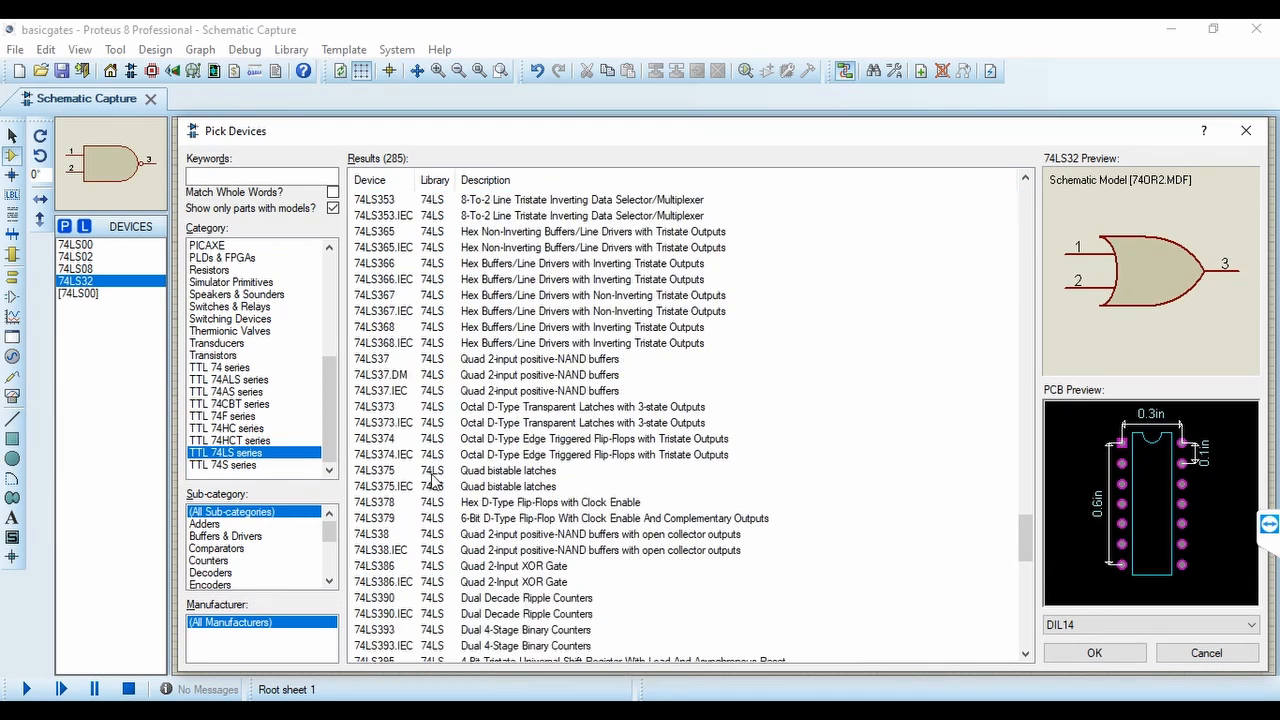
scroll(435, 565, down, 10)
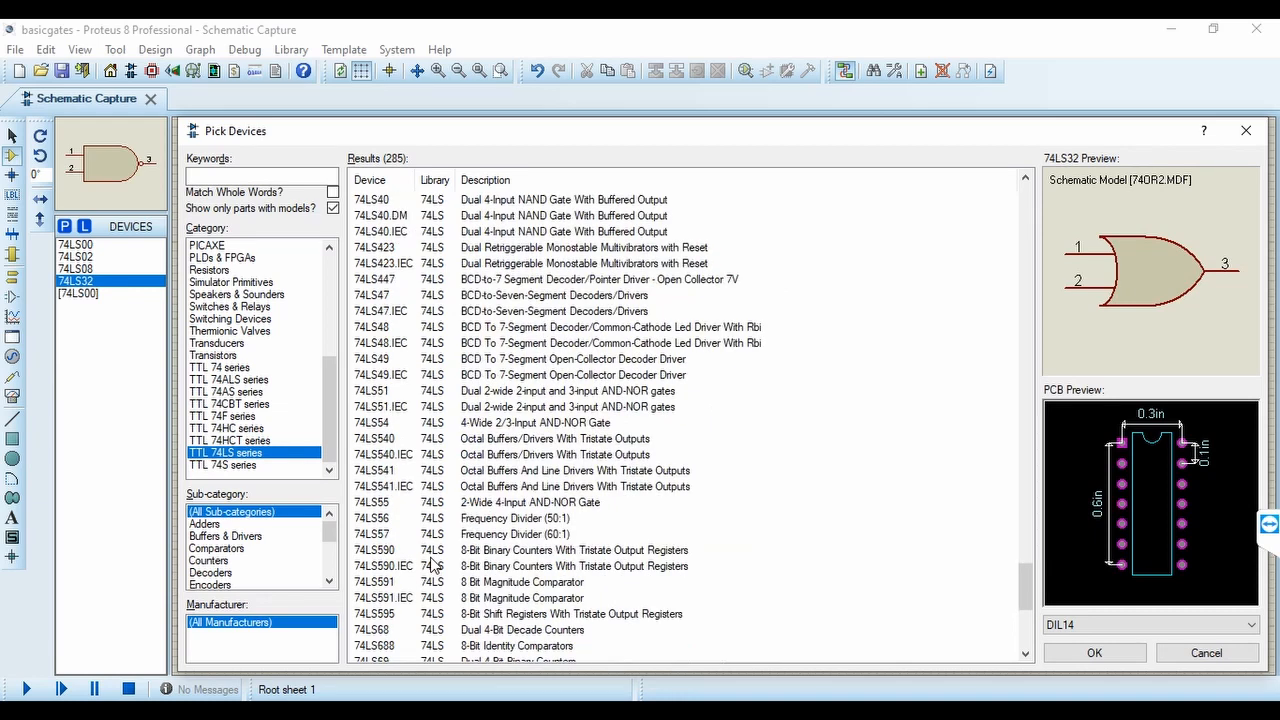
scroll(435, 565, down, 7)
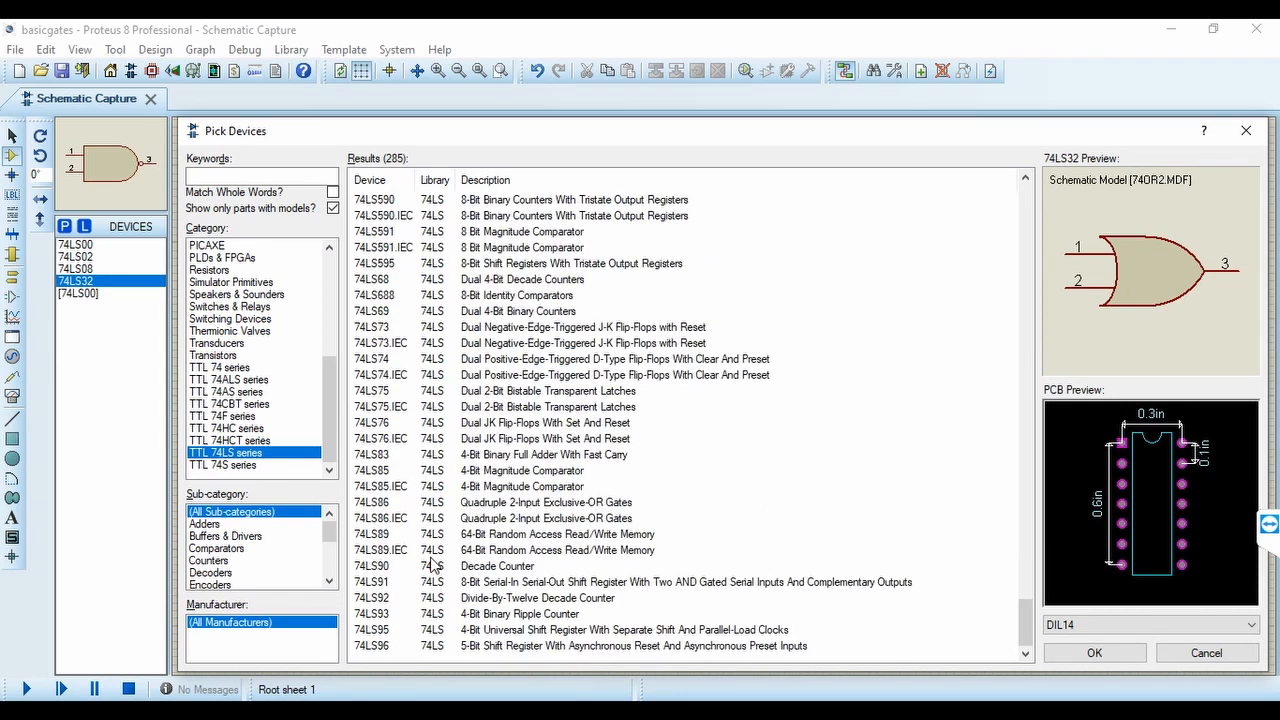
click(378, 502)
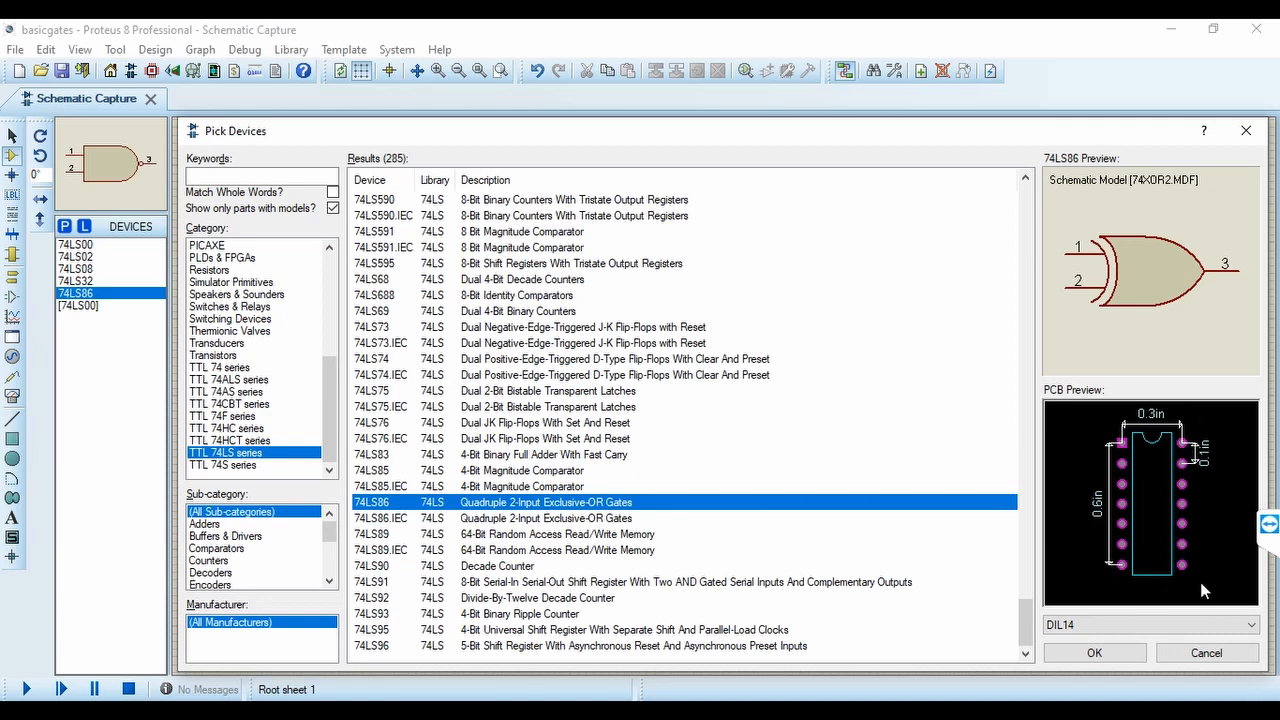
click(1097, 653)
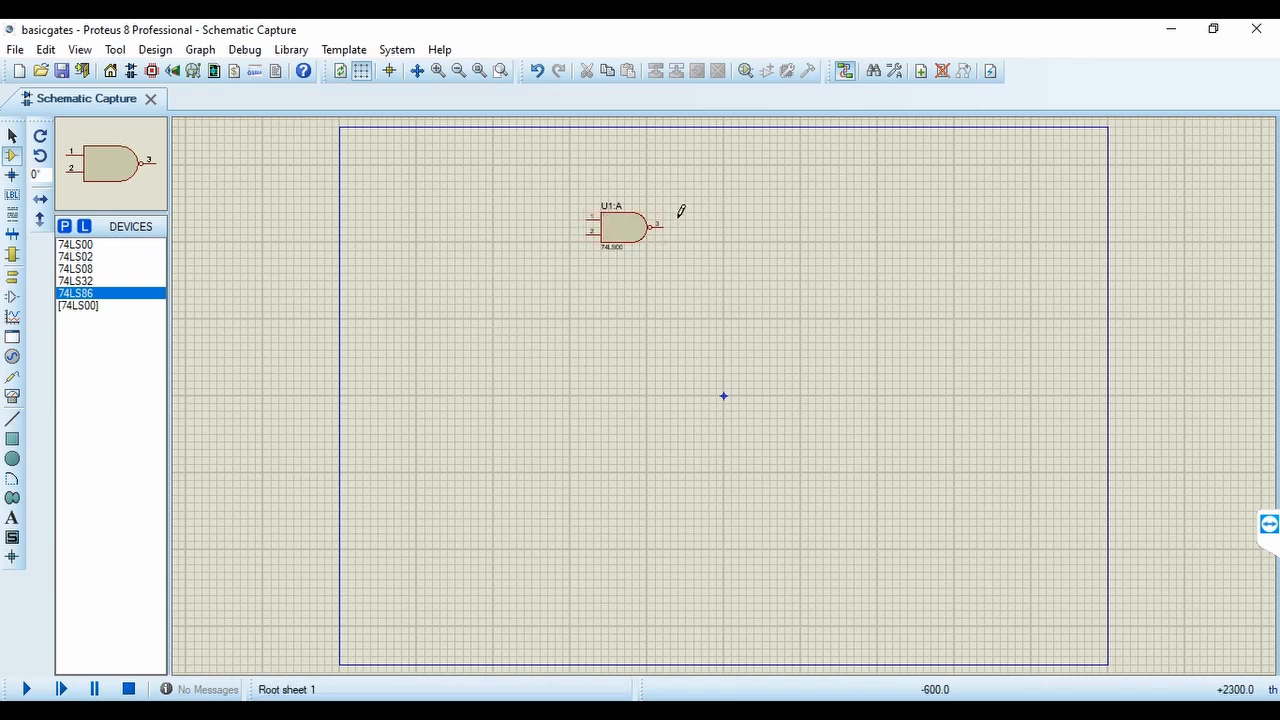
scroll(681, 211, up, 2)
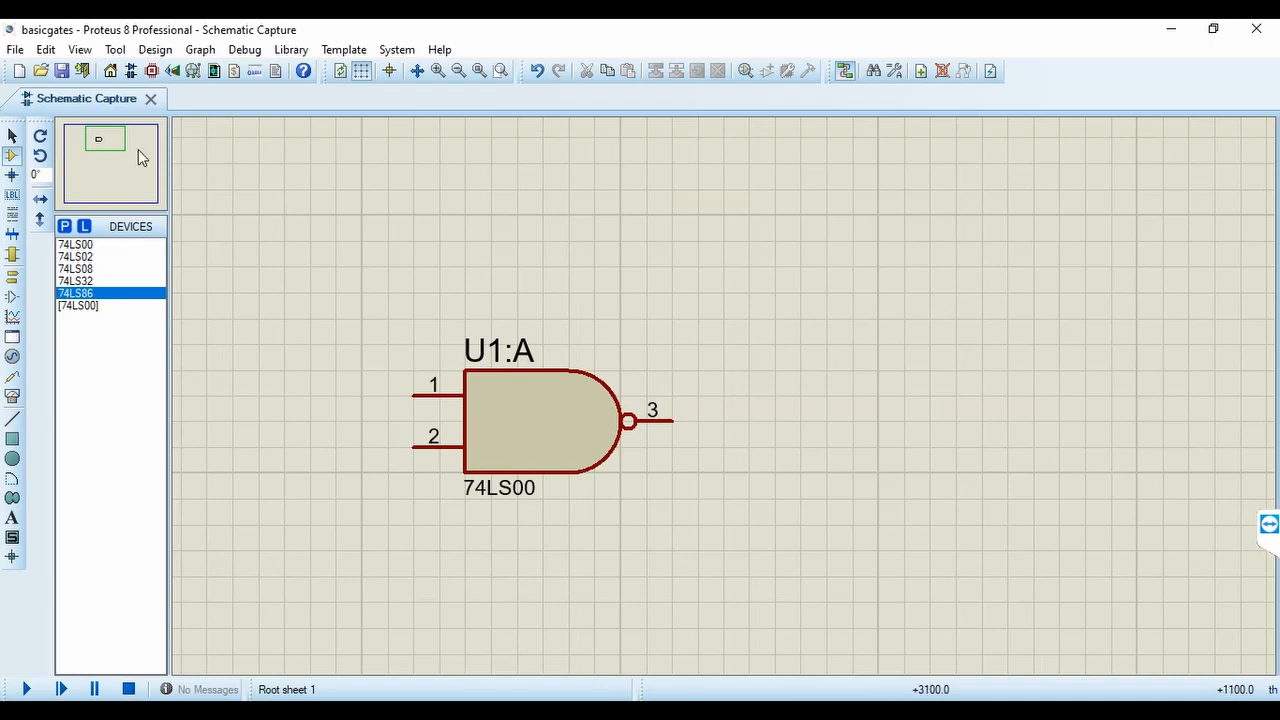
Find the LOGICSTATE logic state source by keyword in the component library and add it to the device list
click(110, 140)
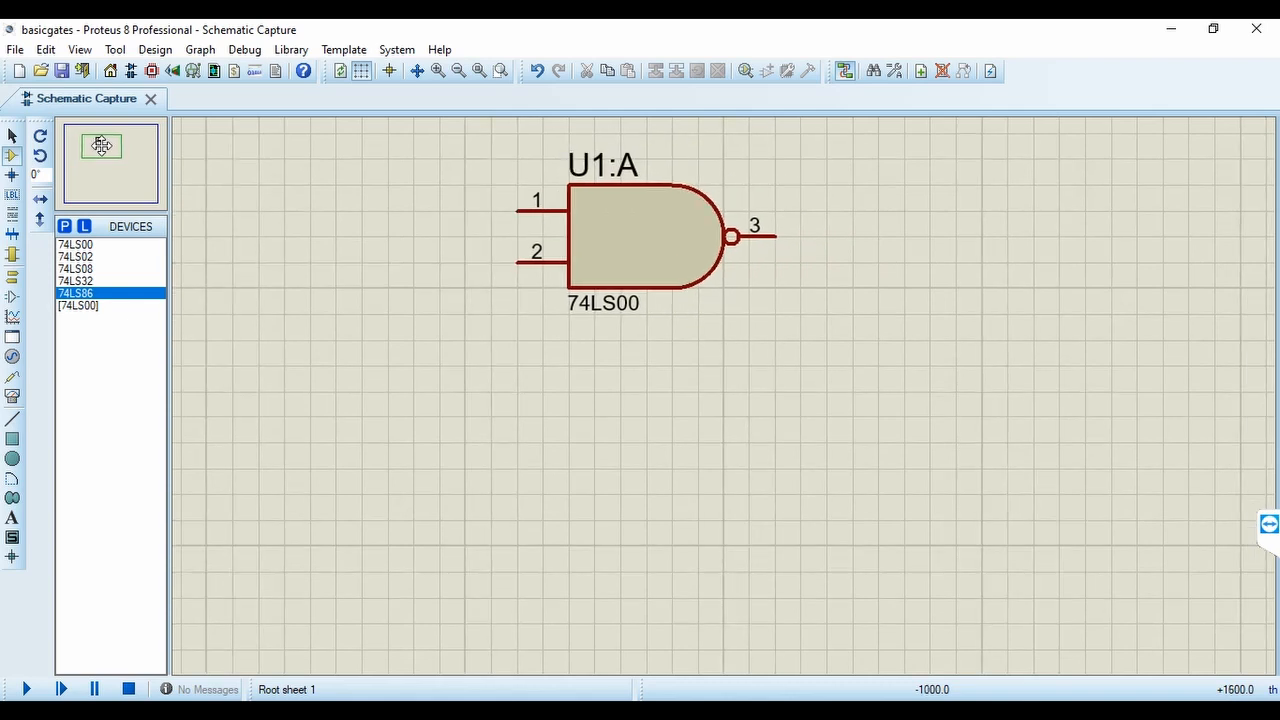
click(101, 146)
right_click(540, 357)
mouse_move(666, 372)
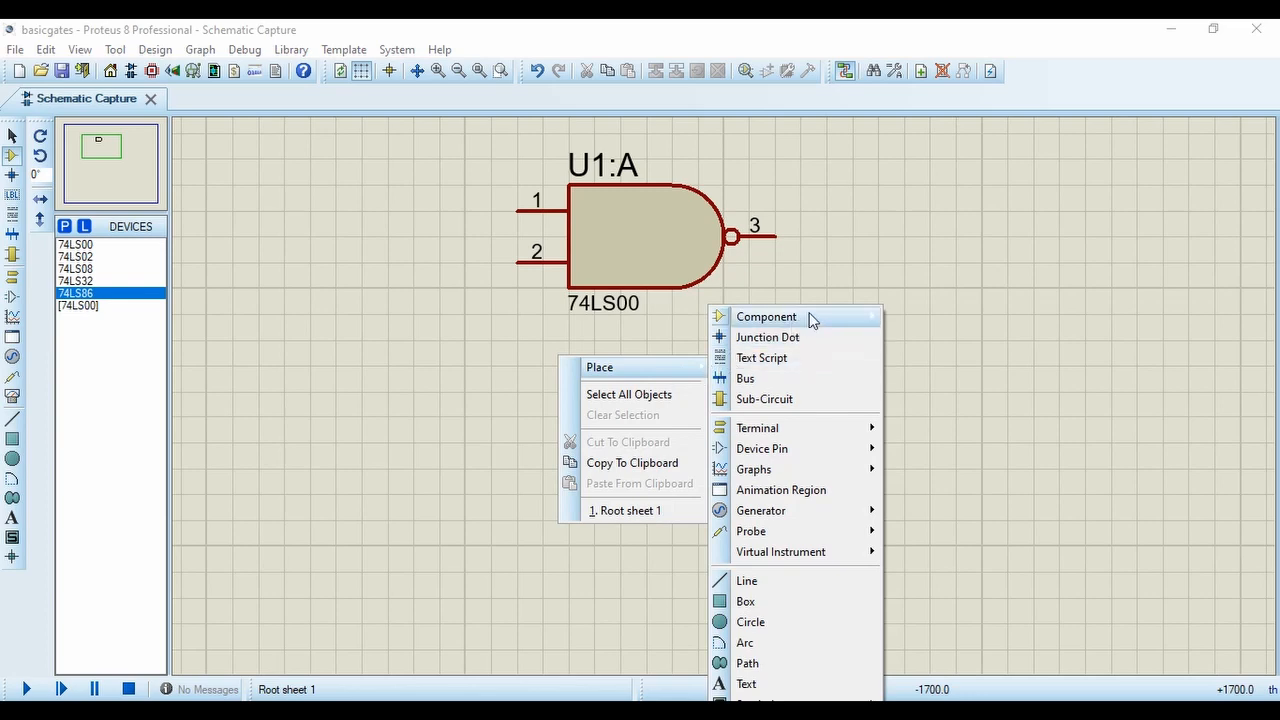
click(435, 341)
mouse_move(688, 366)
mouse_move(872, 316)
click(952, 450)
text(l)
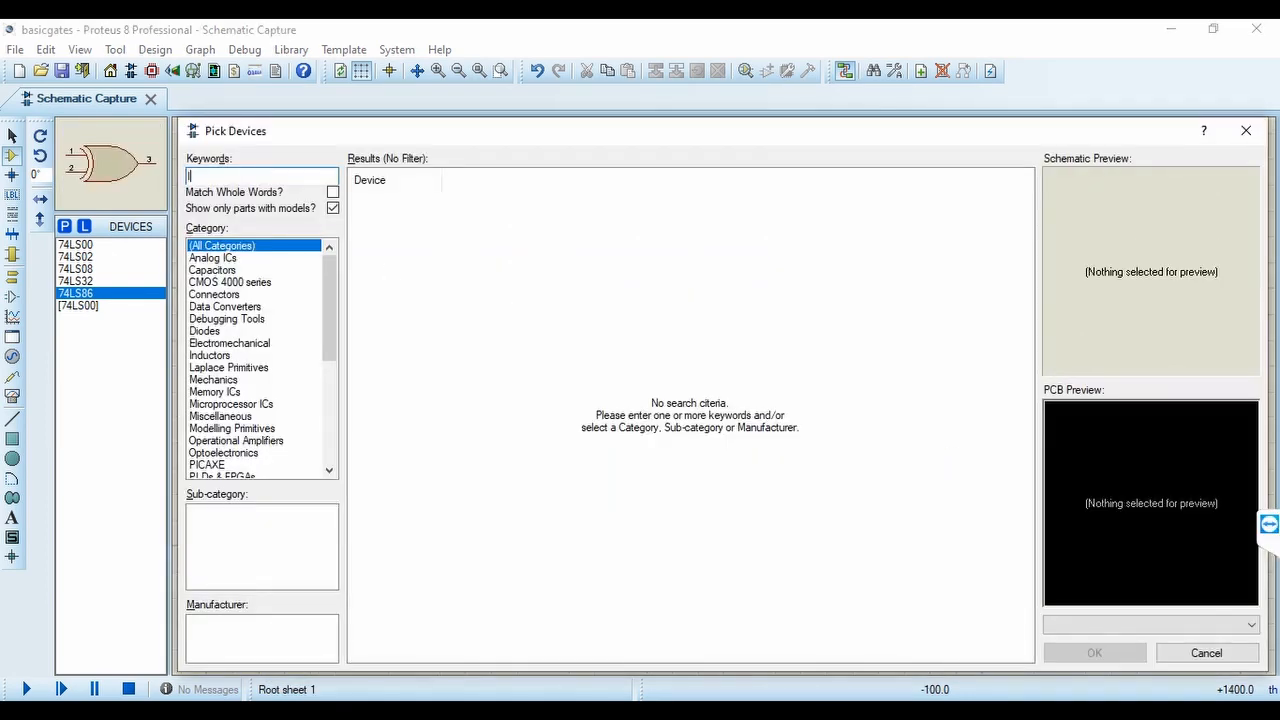
text(ogicstate)
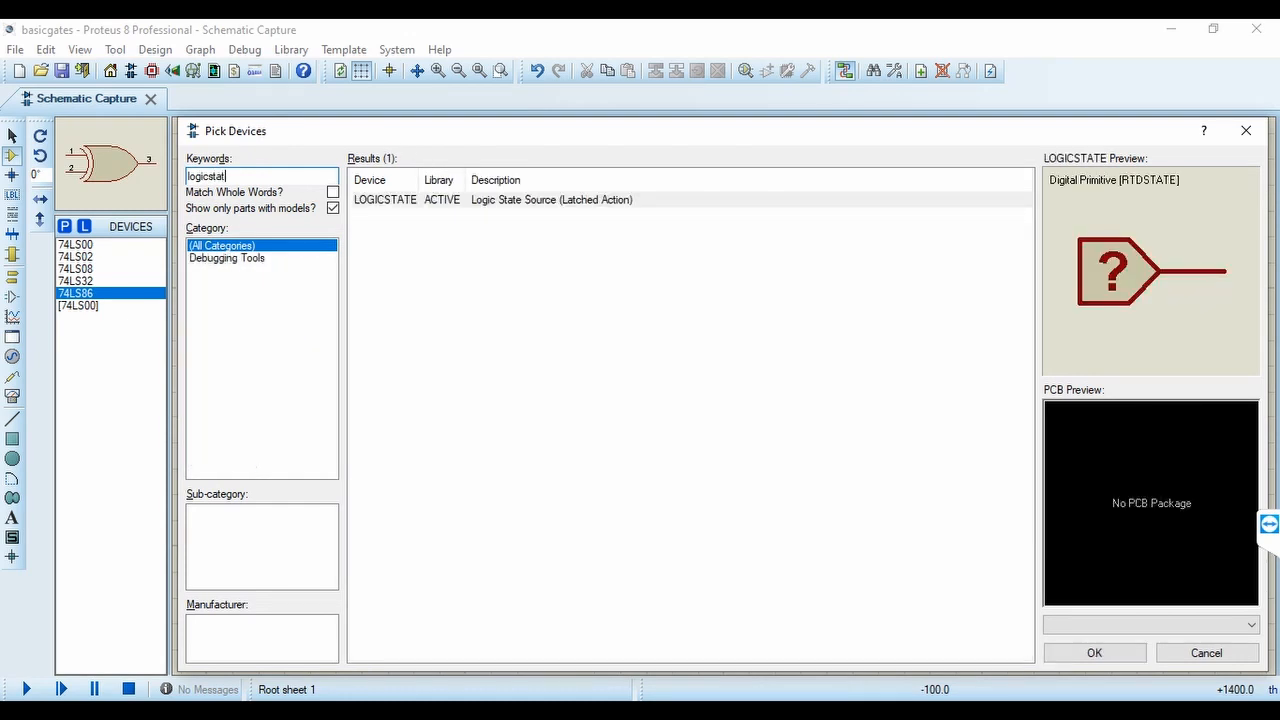
click(382, 203)
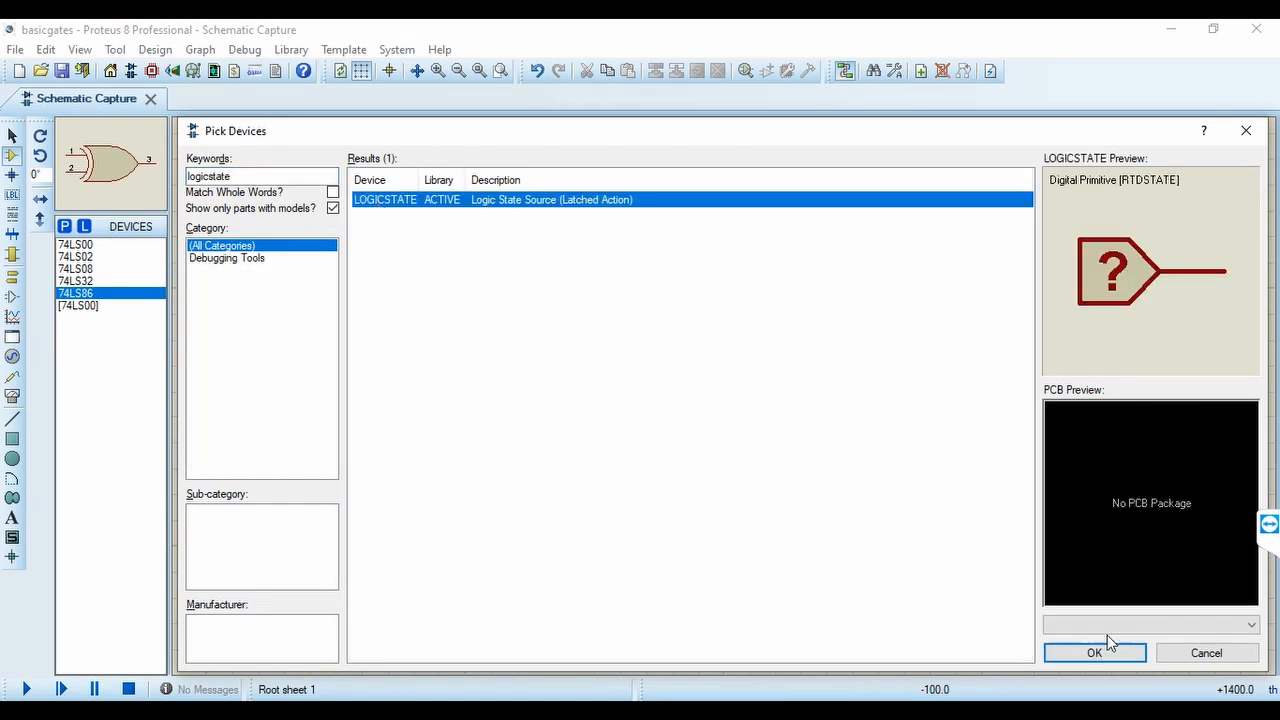
double_click(388, 201)
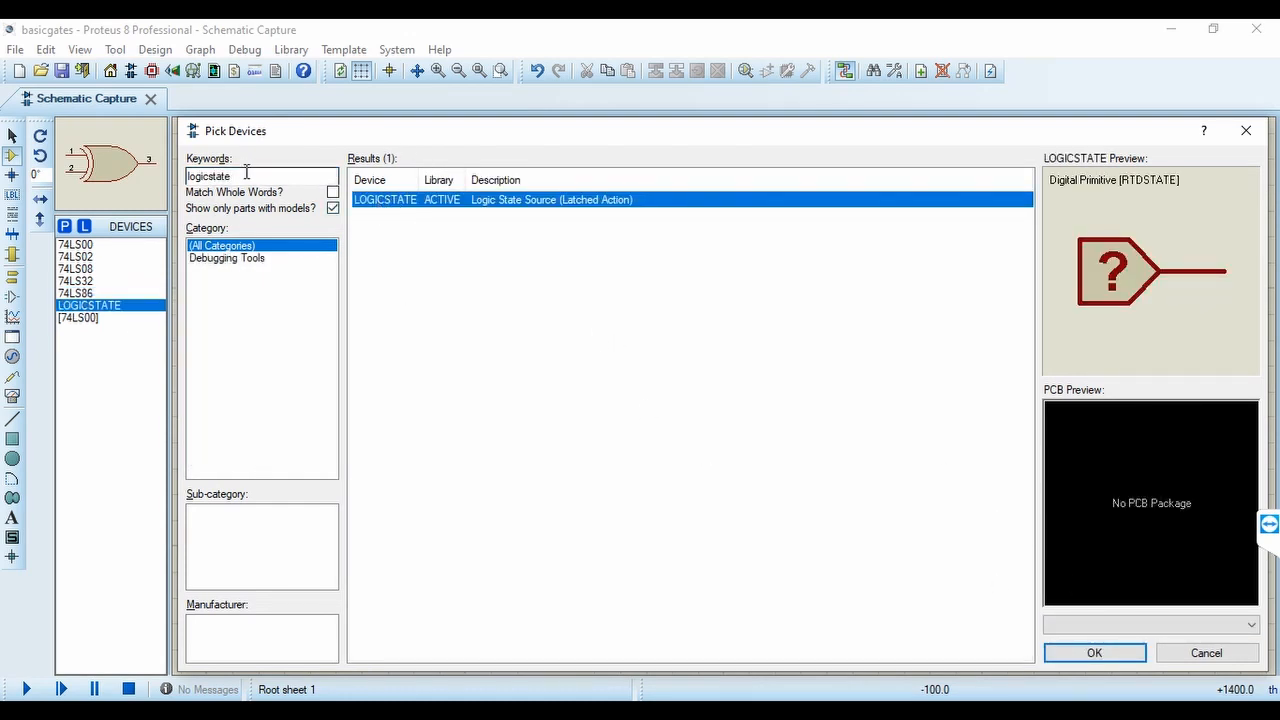
Search the library for logicprobe and add the large version, LOGICPROBE (BIG), to the device list
double_click(326, 176)
text(logi)
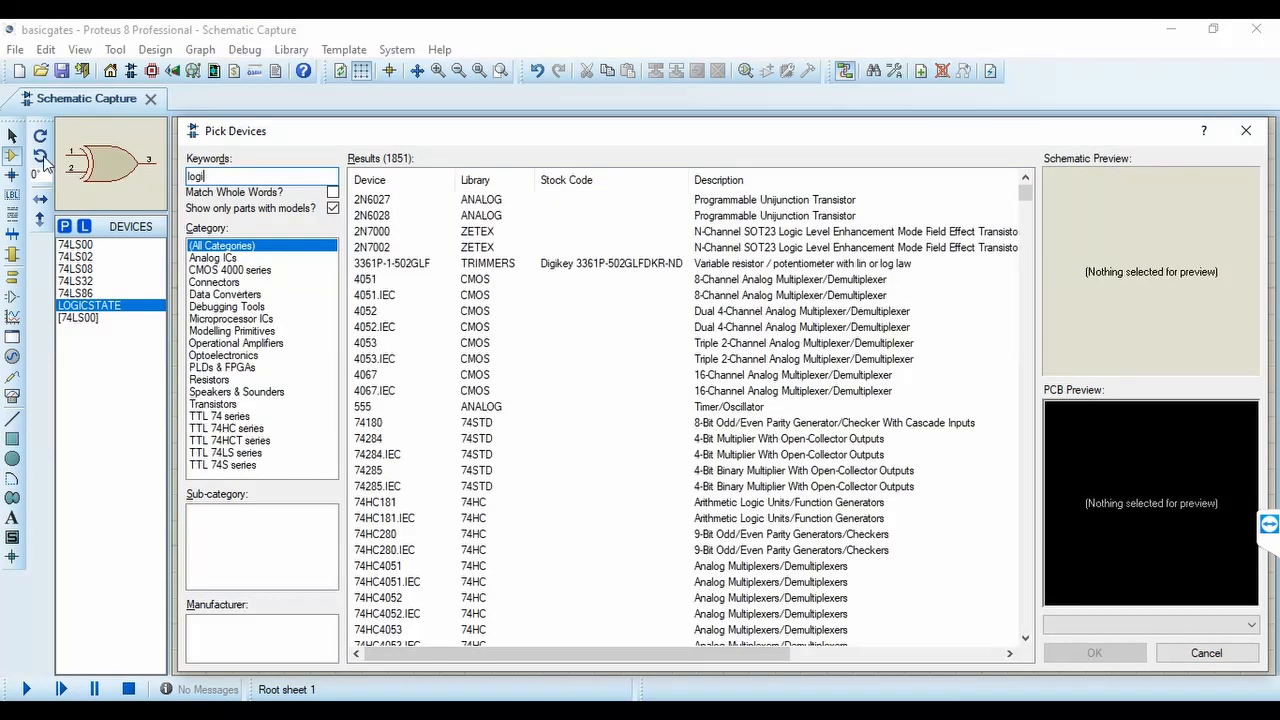
text(cprobe)
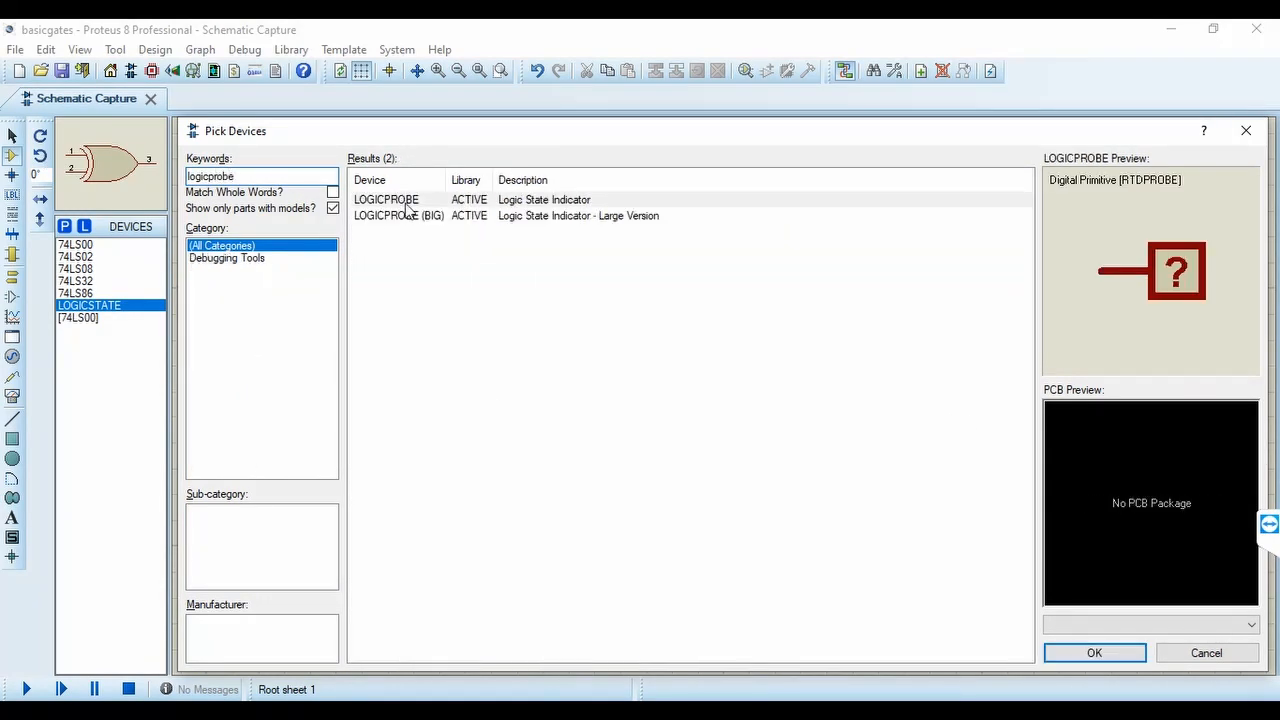
double_click(416, 216)
Add the LOGICTOGGLE momentary logic source to the device list and finish picking devices
click(251, 177)
mouse_move(236, 177)
mouse_down()
mouse_move(200, 177)
mouse_move(212, 177)
mouse_up()
text(toggle)
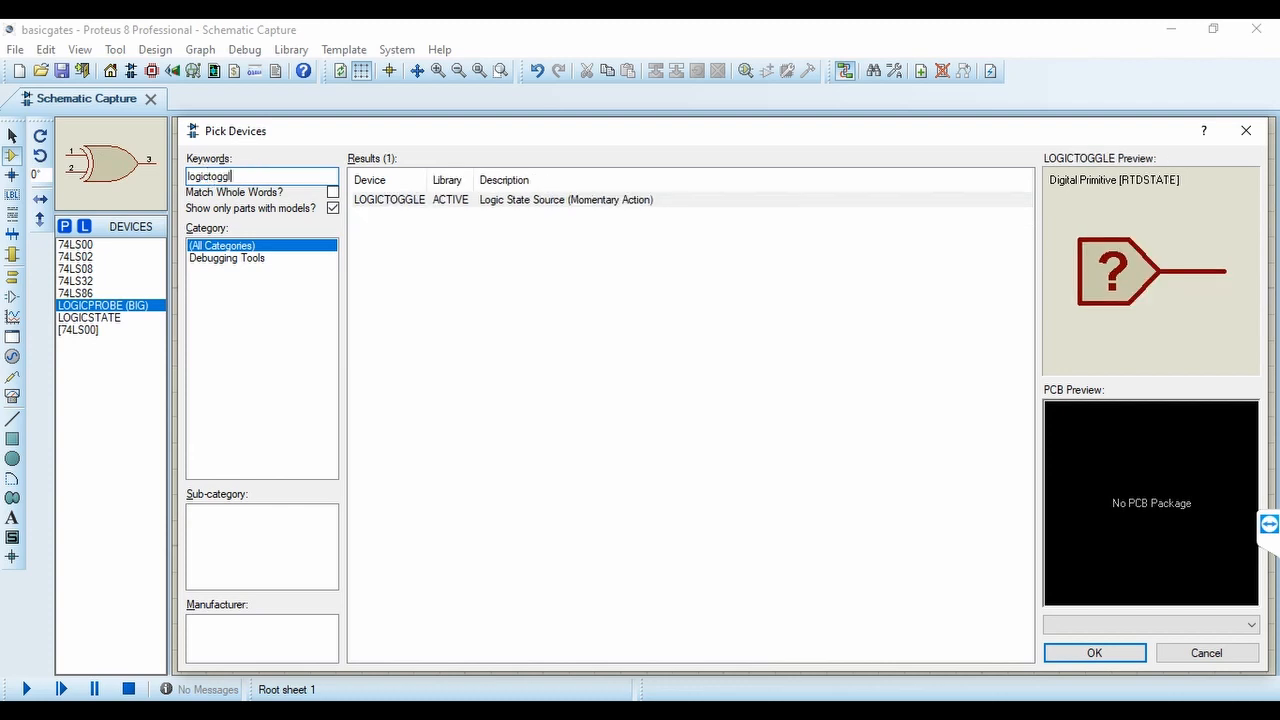
click(418, 203)
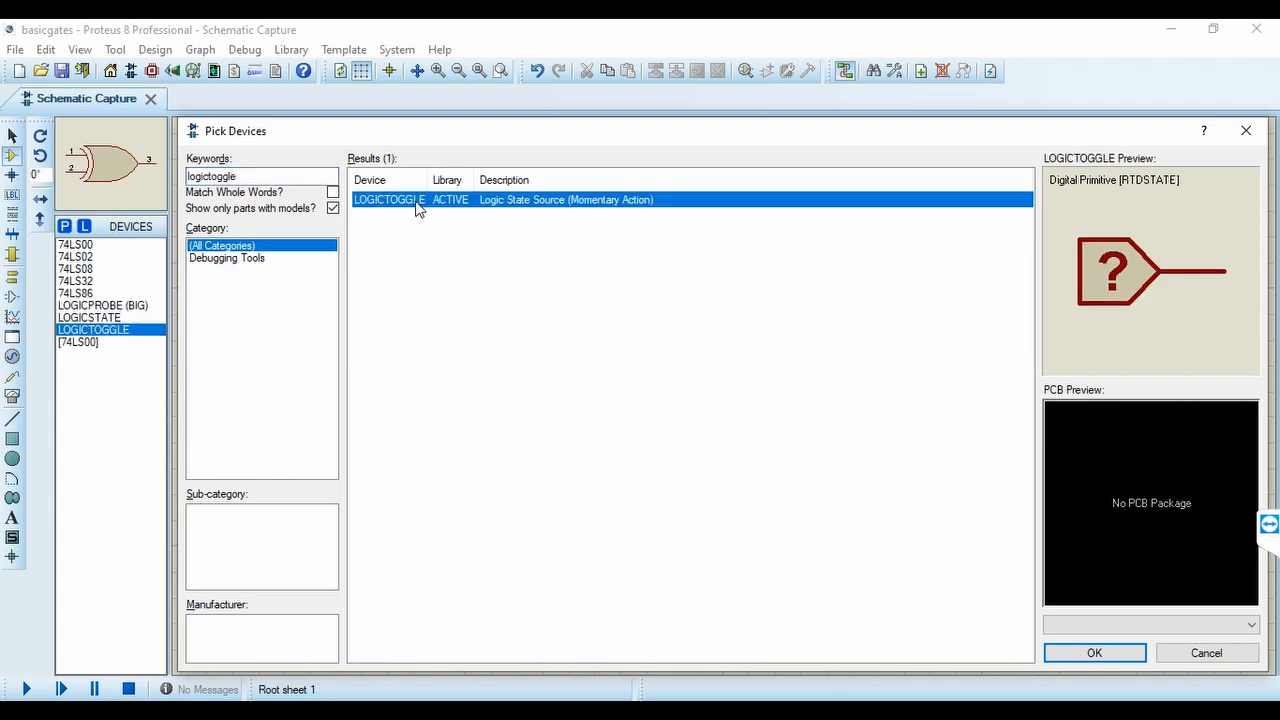
click(1140, 660)
Place a LOGICSTATE source above and to the left of the 74LS00 NAND gate and wire it to input pin 1
click(92, 317)
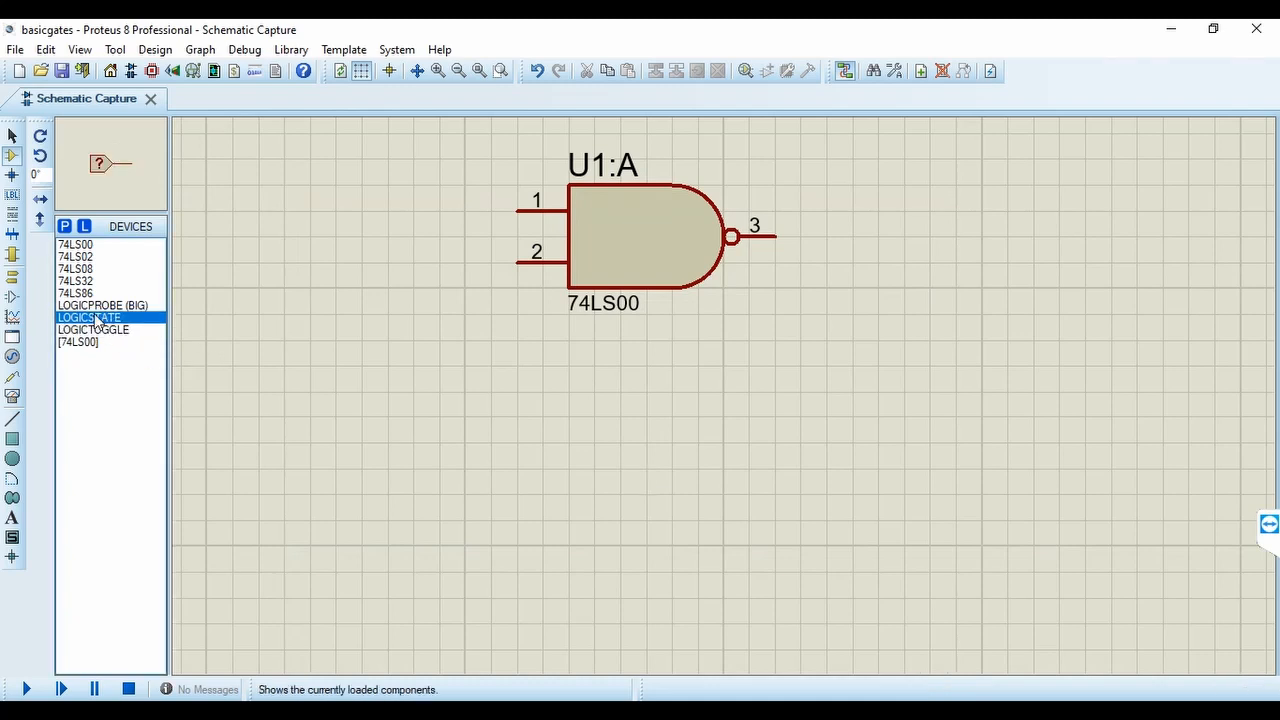
click(351, 200)
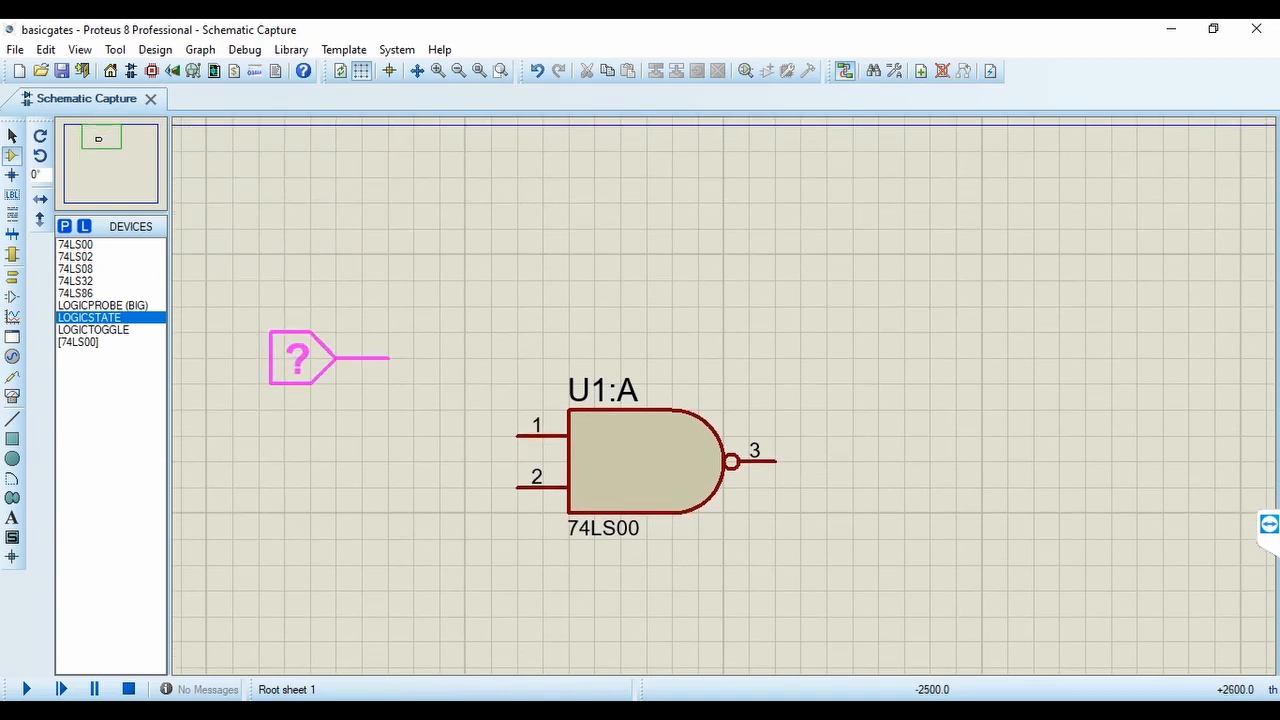
click(300, 357)
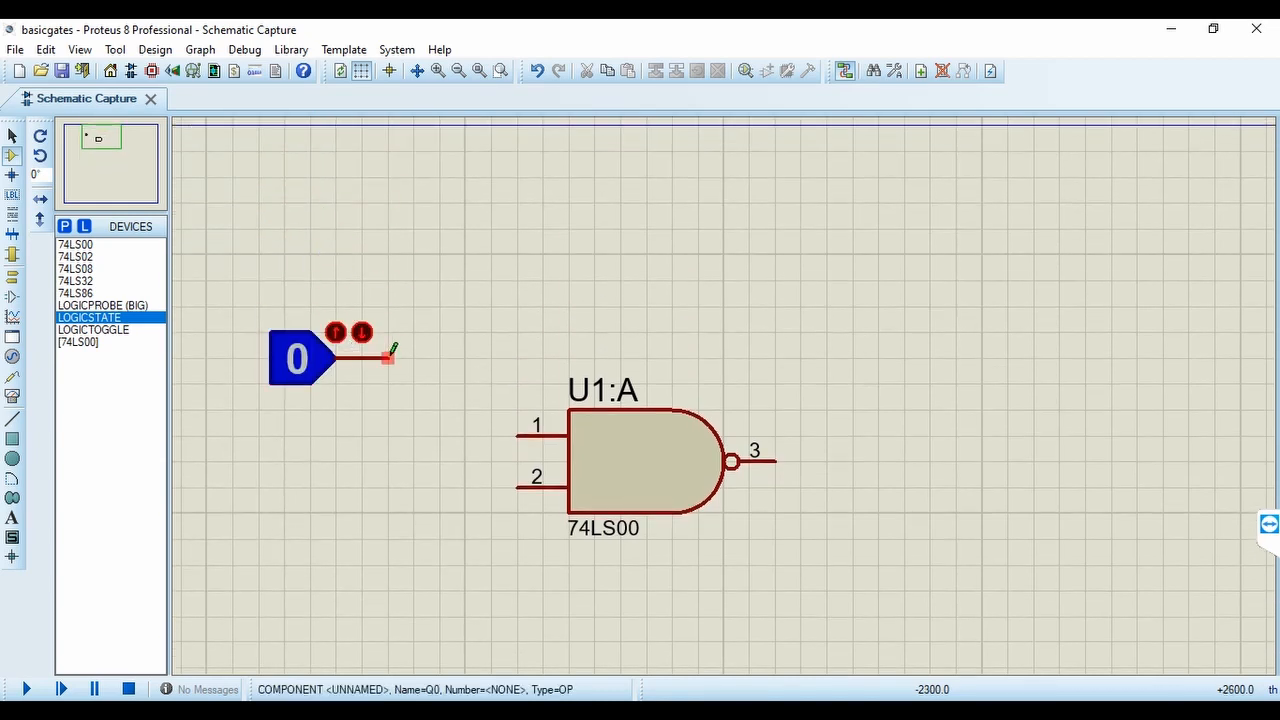
click(389, 357)
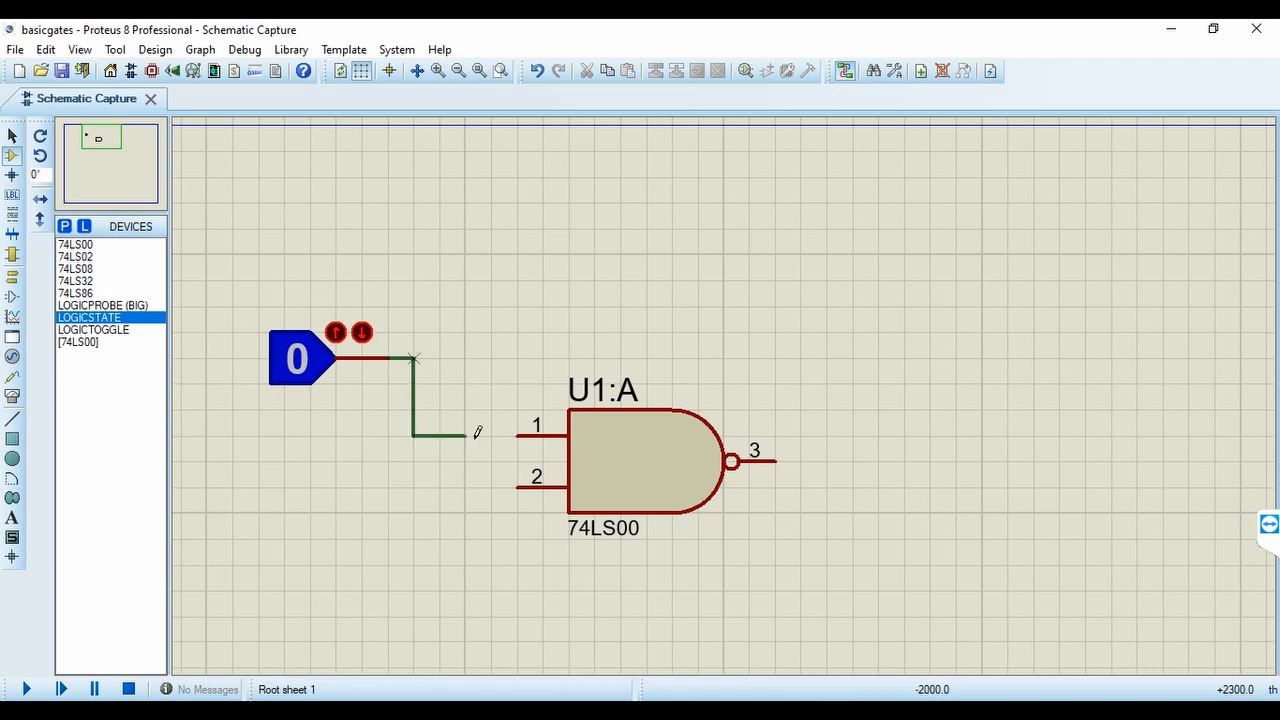
click(516, 437)
Place a second LOGICSTATE source to the left of the first and wire it to pin 2 of the NAND gate
click(105, 145)
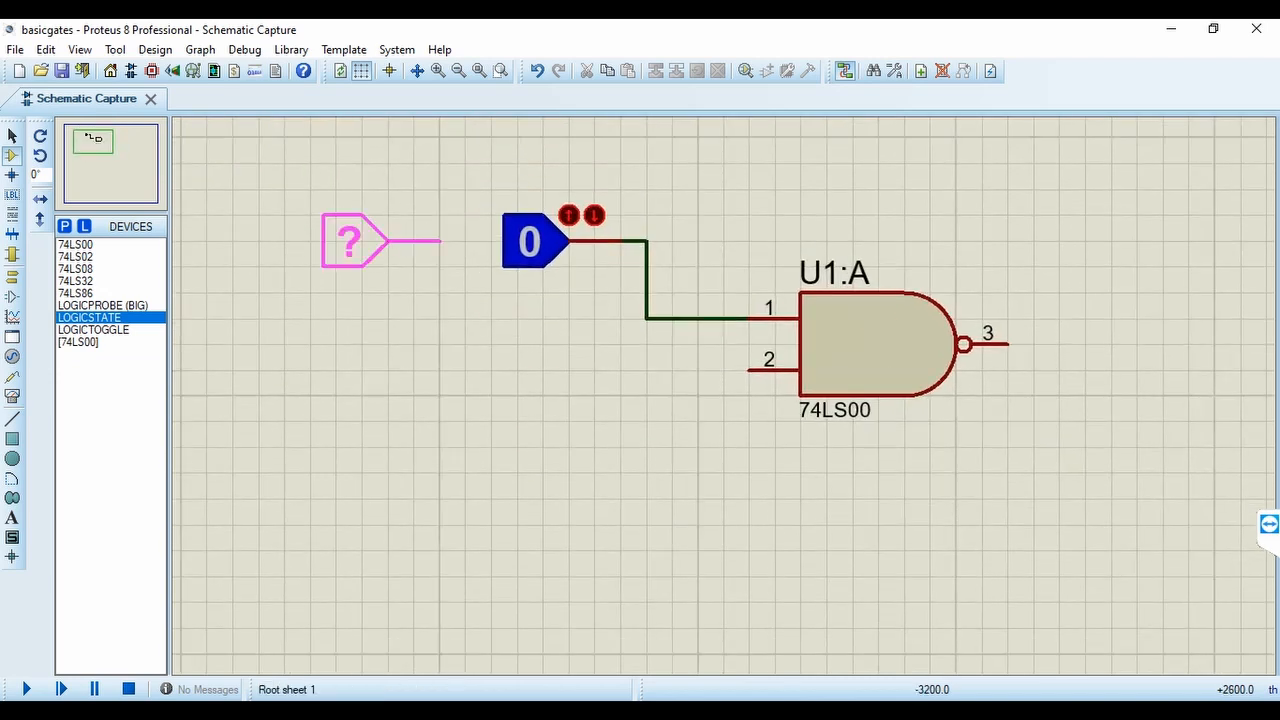
click(440, 240)
click(443, 240)
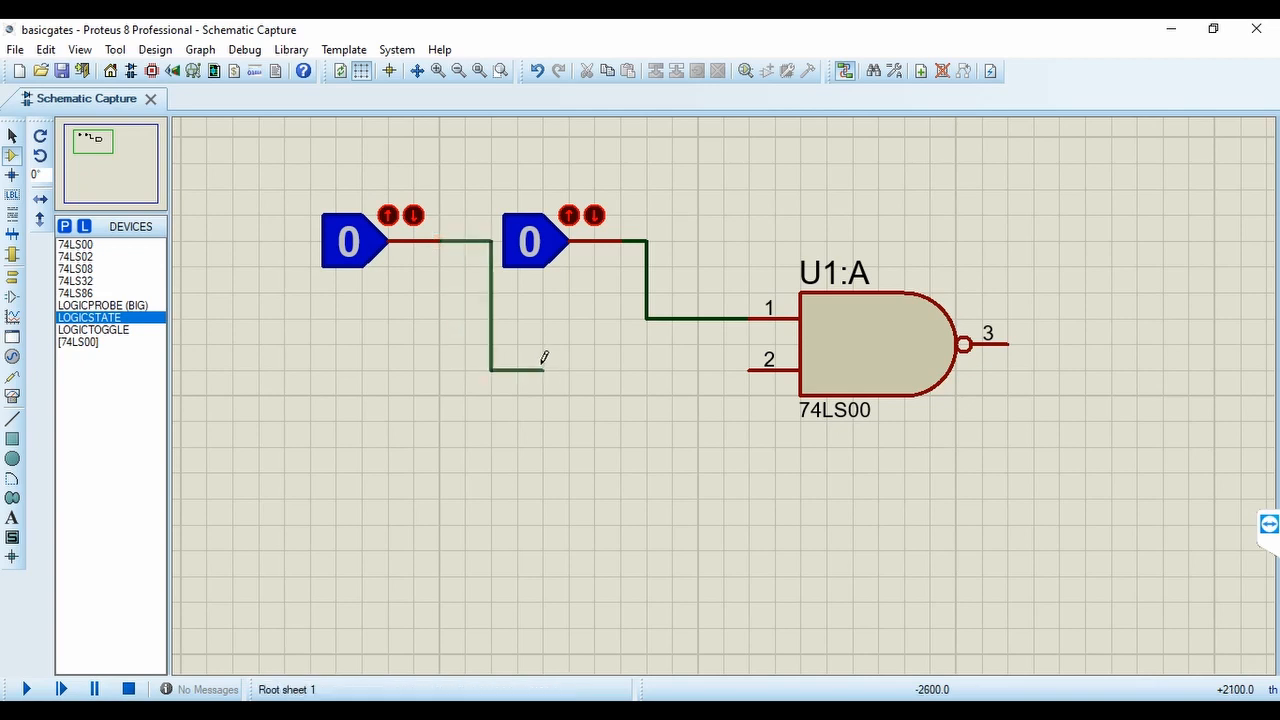
click(749, 369)
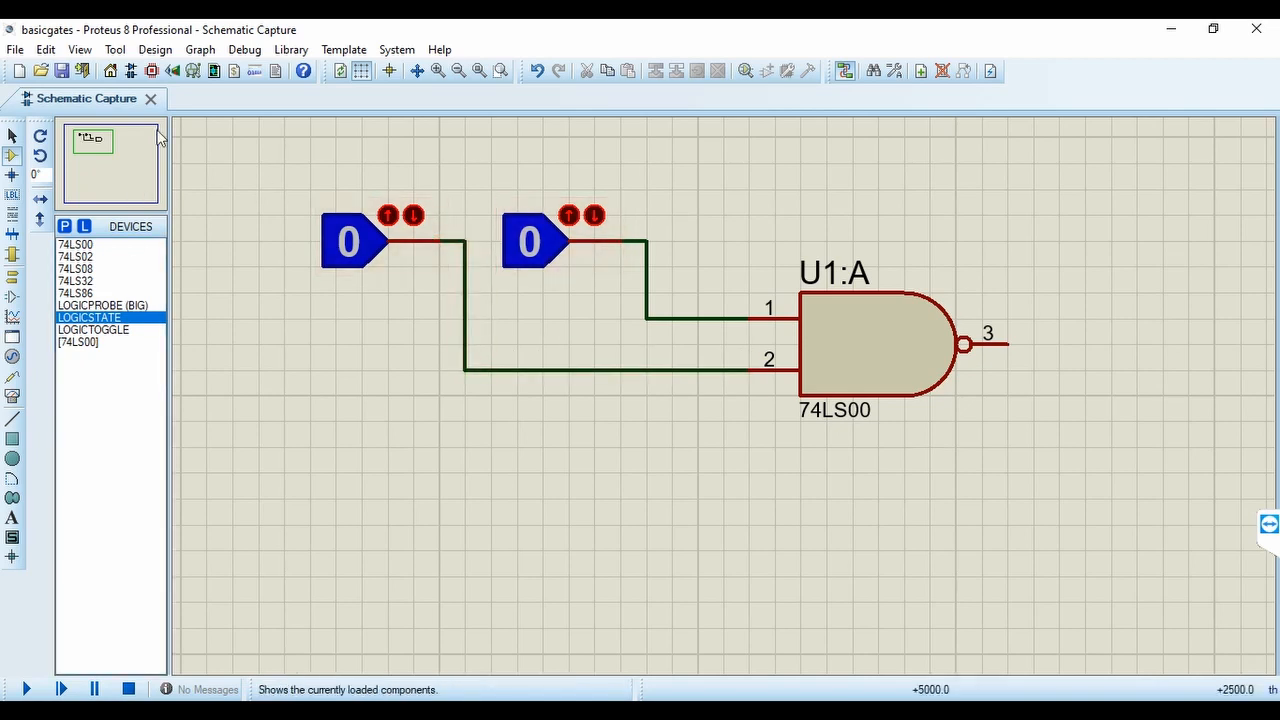
Place a LOGICPROBE (BIG) to the right of the NAND gate and wire output pin 3 to it
click(93, 140)
click(100, 305)
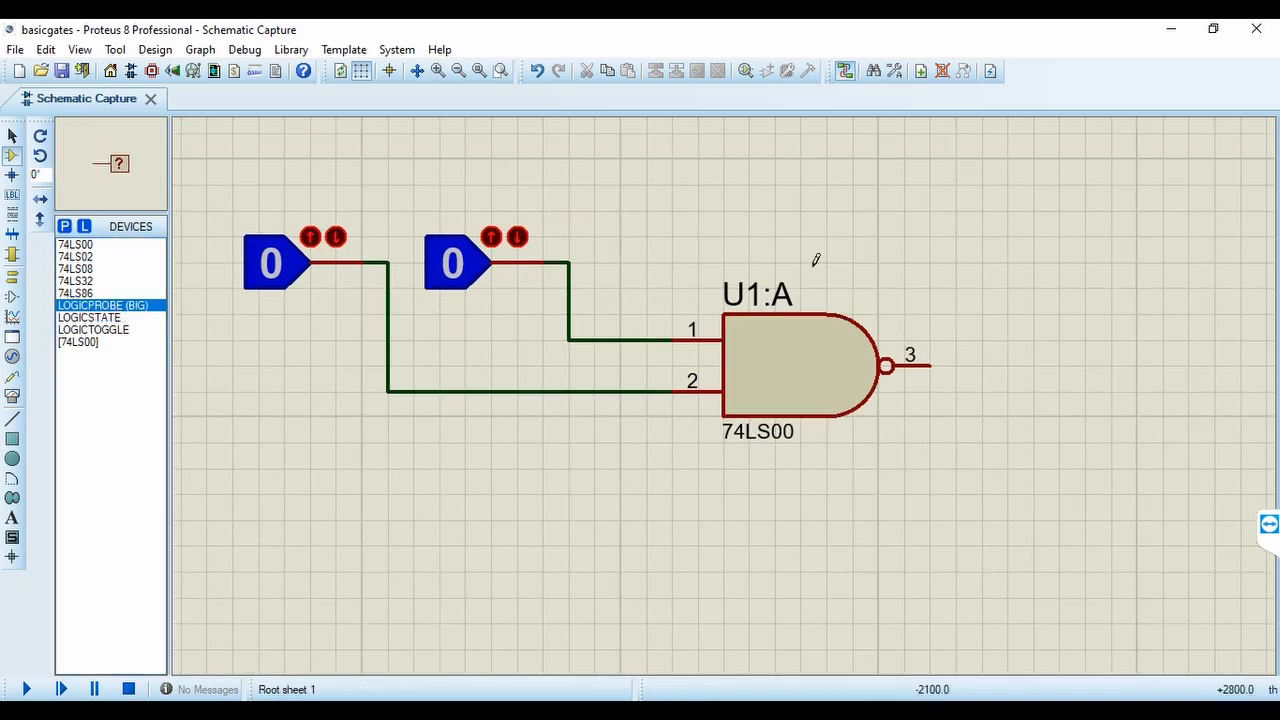
click(1058, 365)
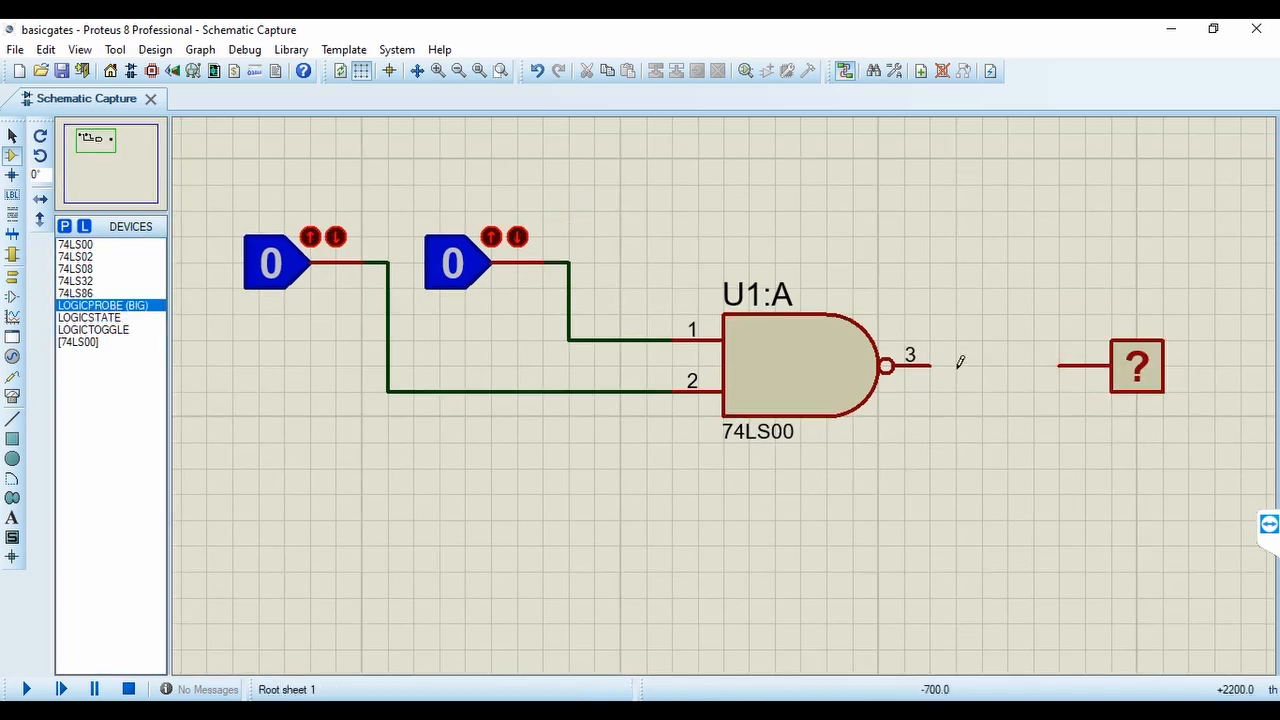
click(930, 365)
click(1058, 365)
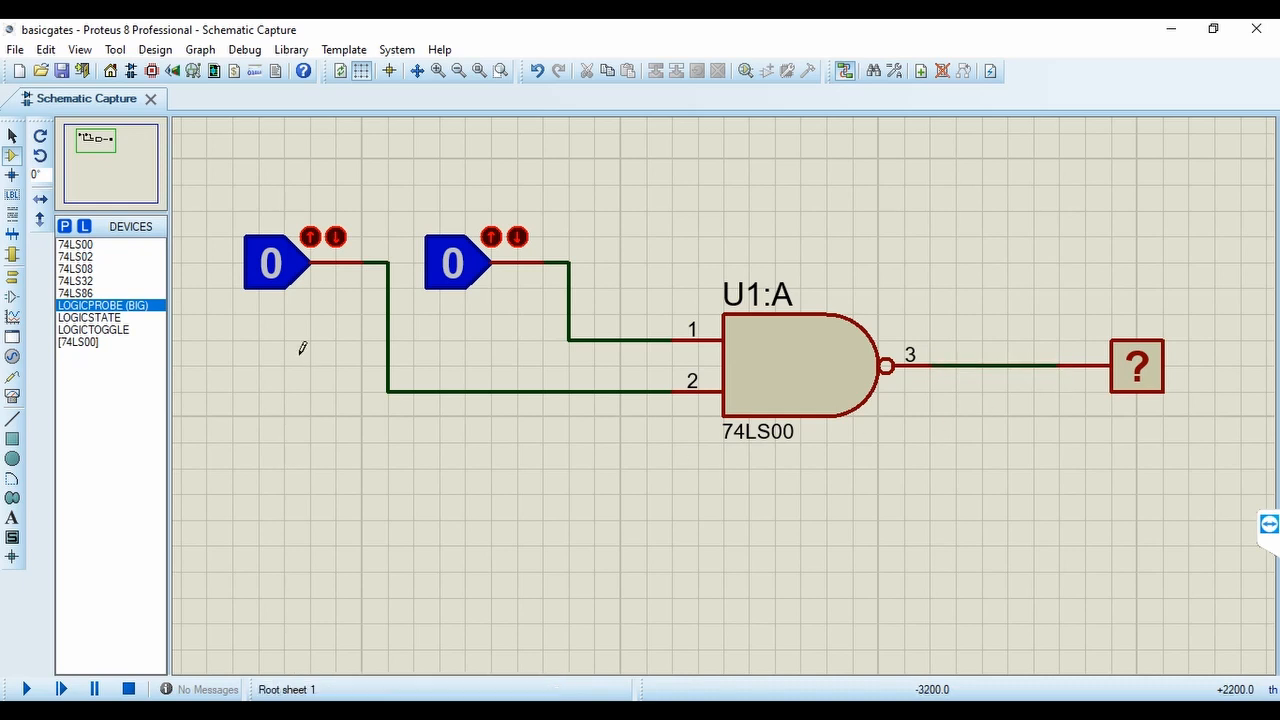
Place a 74LS02 NOR gate directly below the 74LS00 NAND gate
click(86, 257)
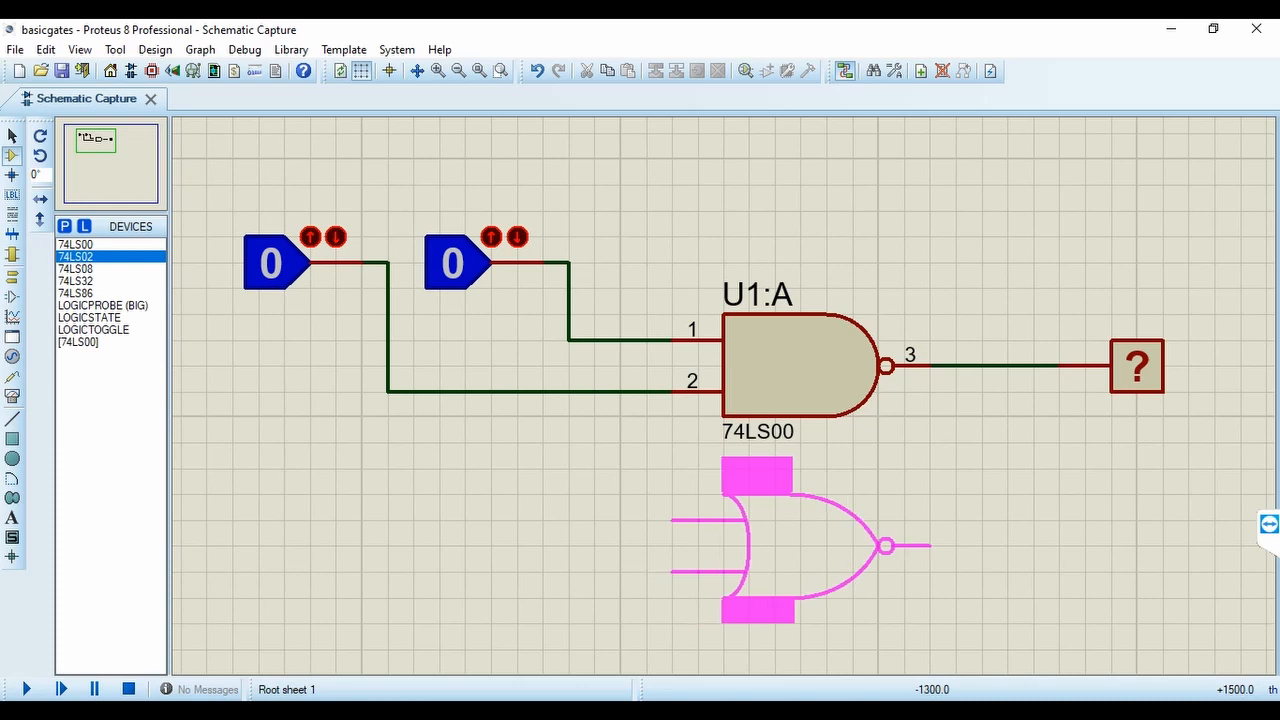
click(800, 556)
scroll(632, 460, down, 4)
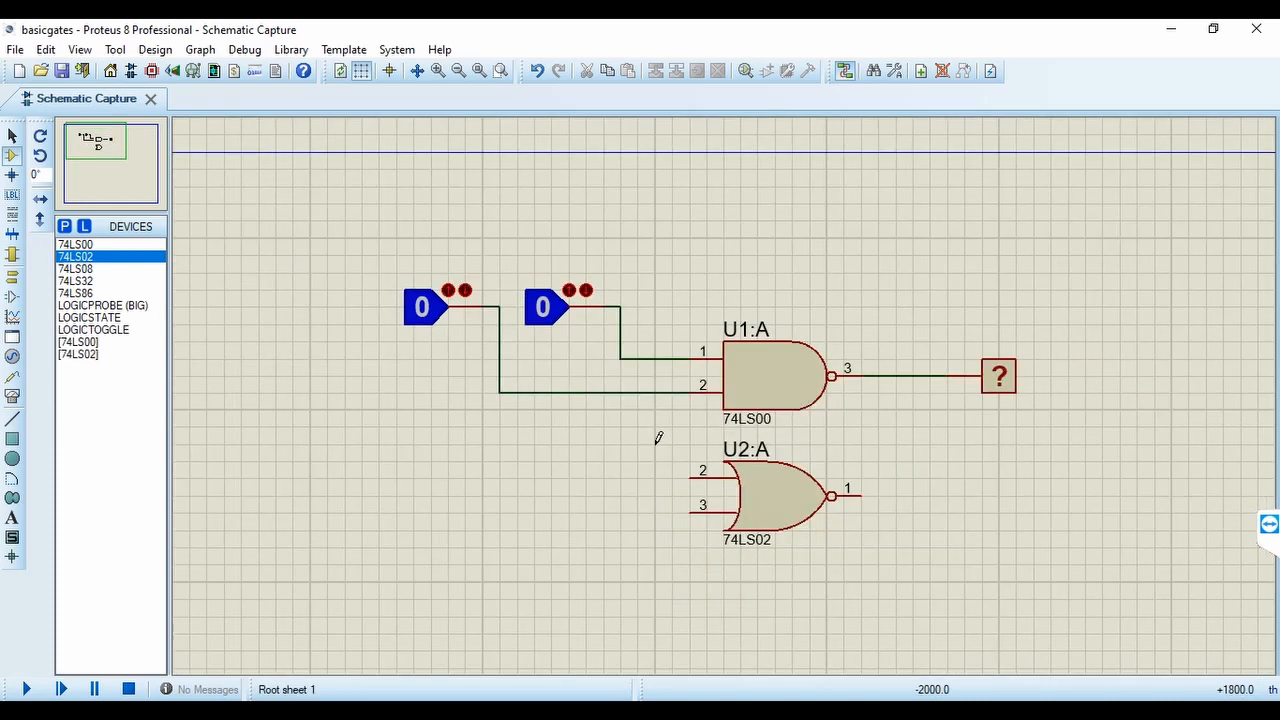
scroll(689, 420, up, 4)
Place a 74LS08 AND gate below the NOR gate, aligned with the gates above
click(92, 160)
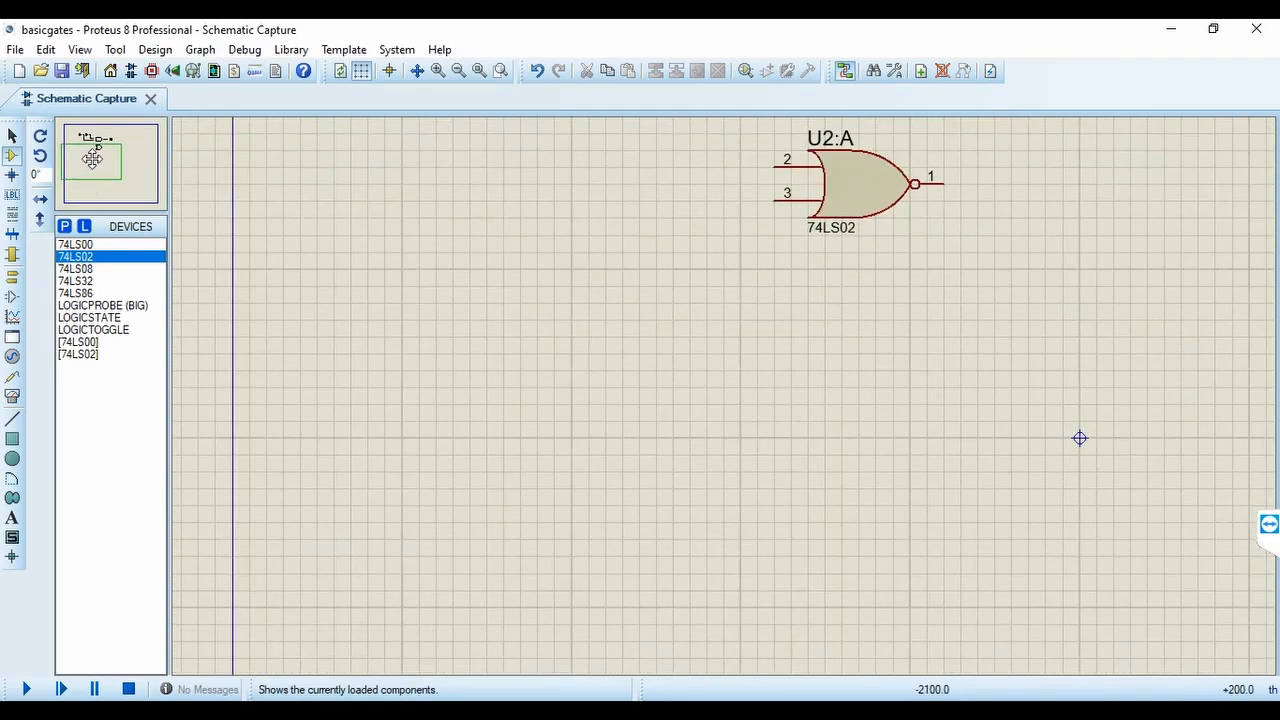
click(92, 148)
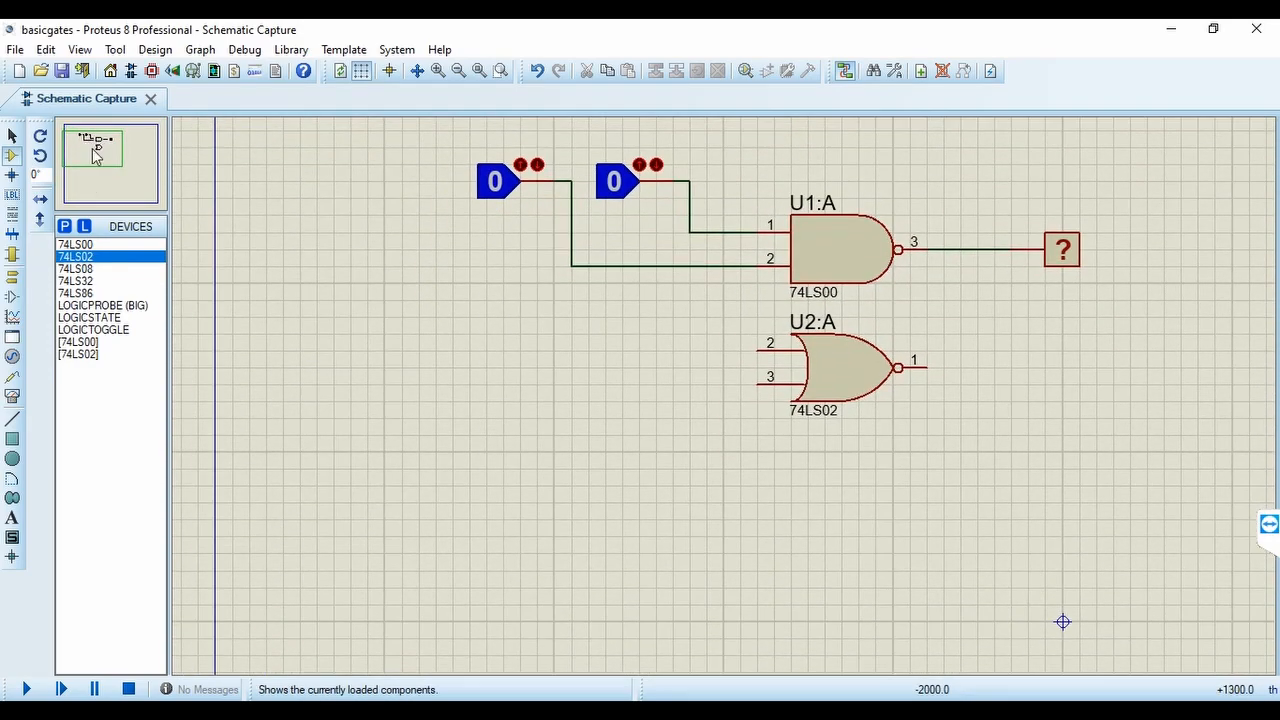
click(78, 269)
click(840, 482)
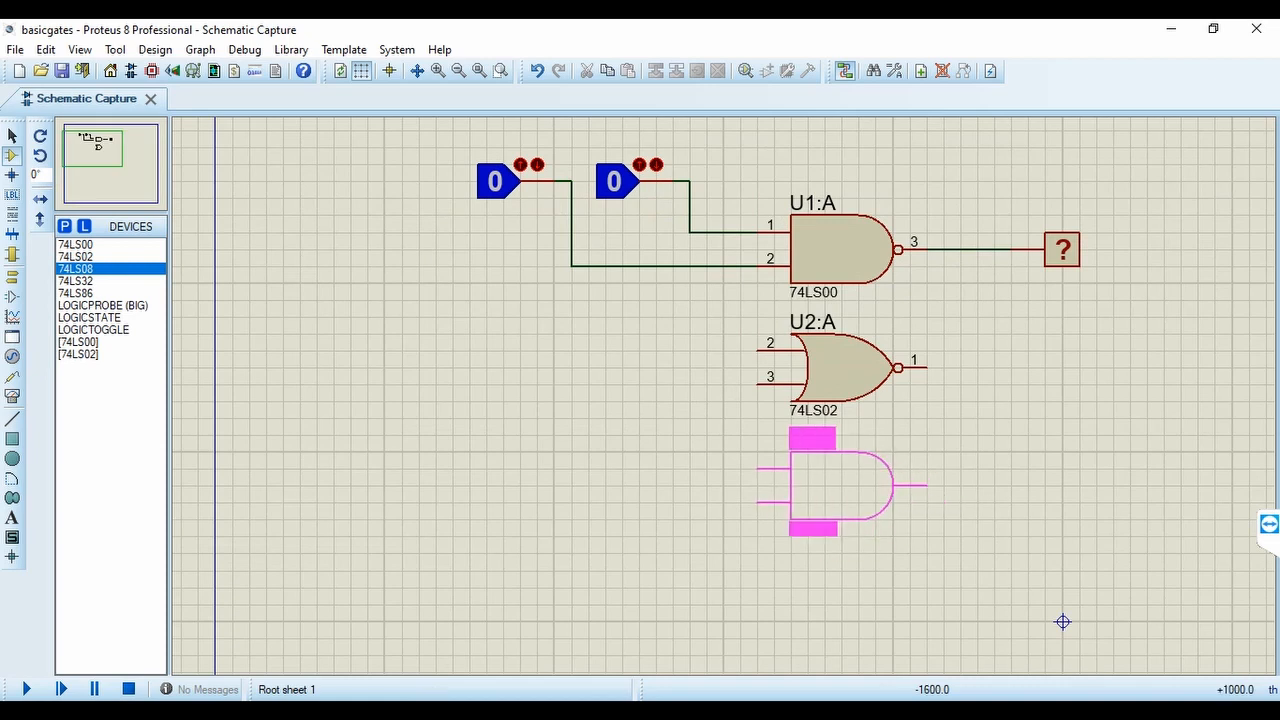
click(840, 482)
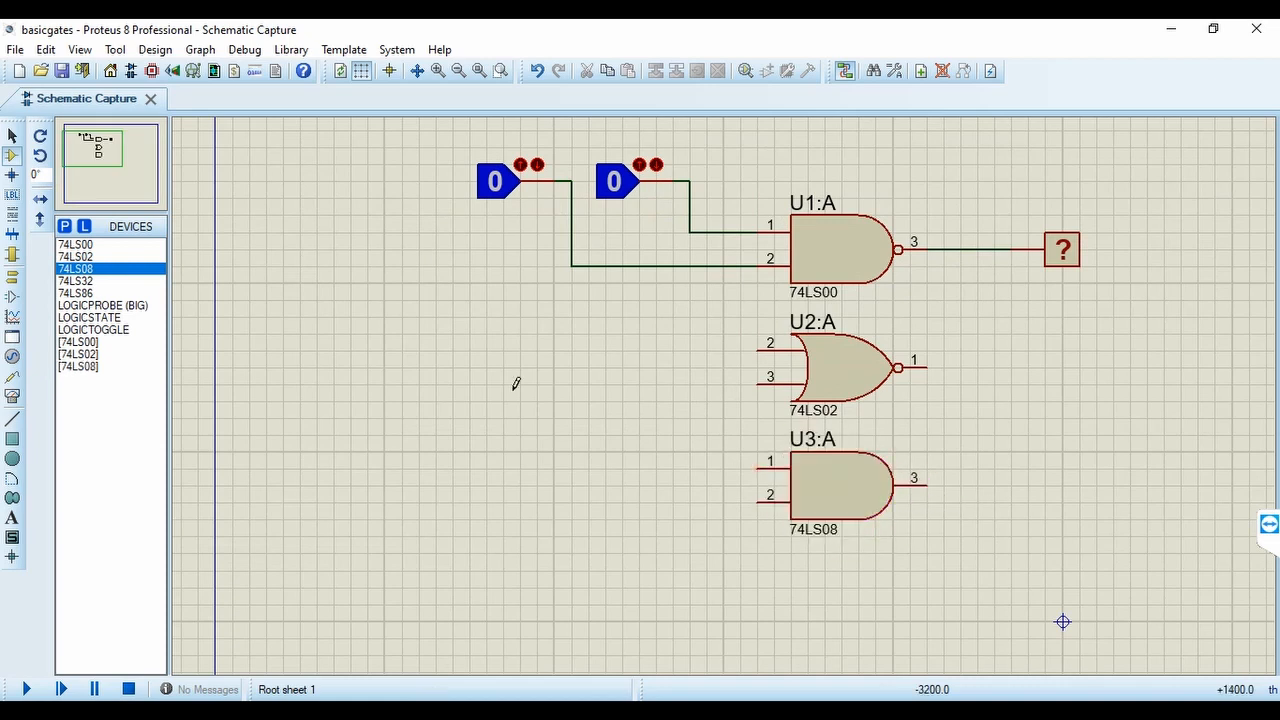
Place a 74LS32 OR gate below the AND gate in the same column
click(80, 282)
click(834, 617)
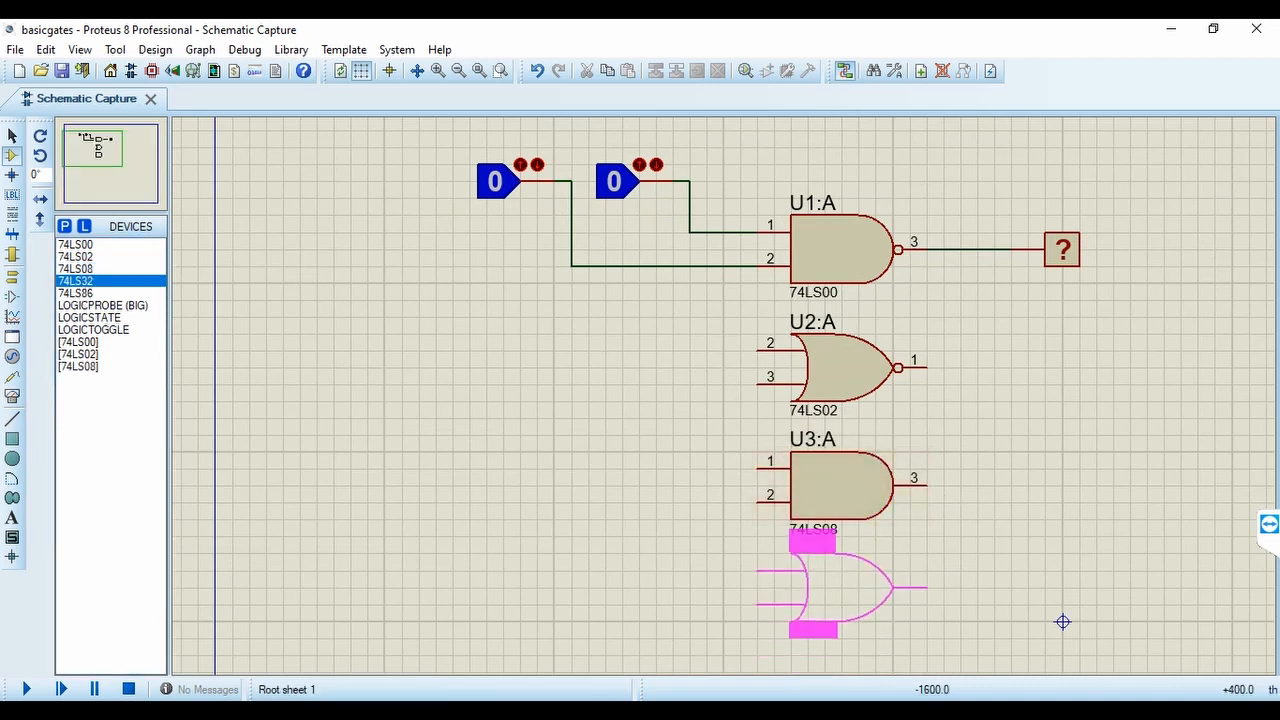
click(834, 617)
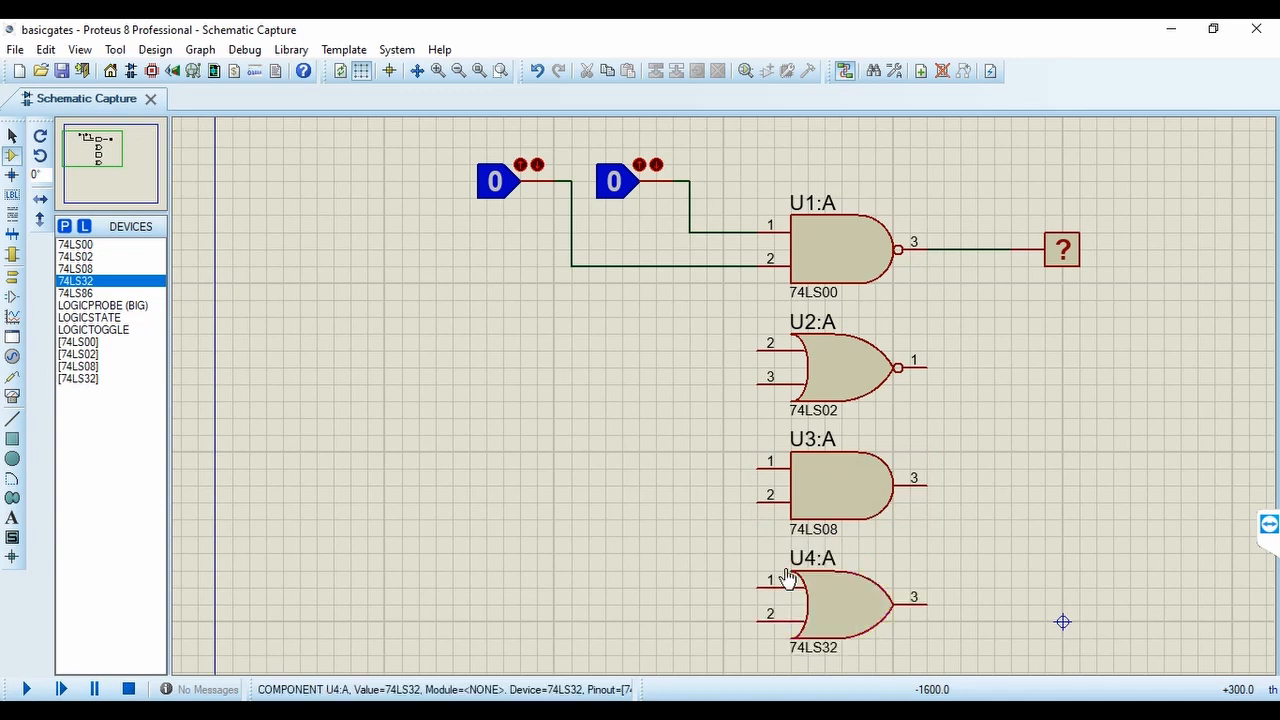
Place a 74LS86 XOR gate below the OR gate at the end of the gate column
click(100, 157)
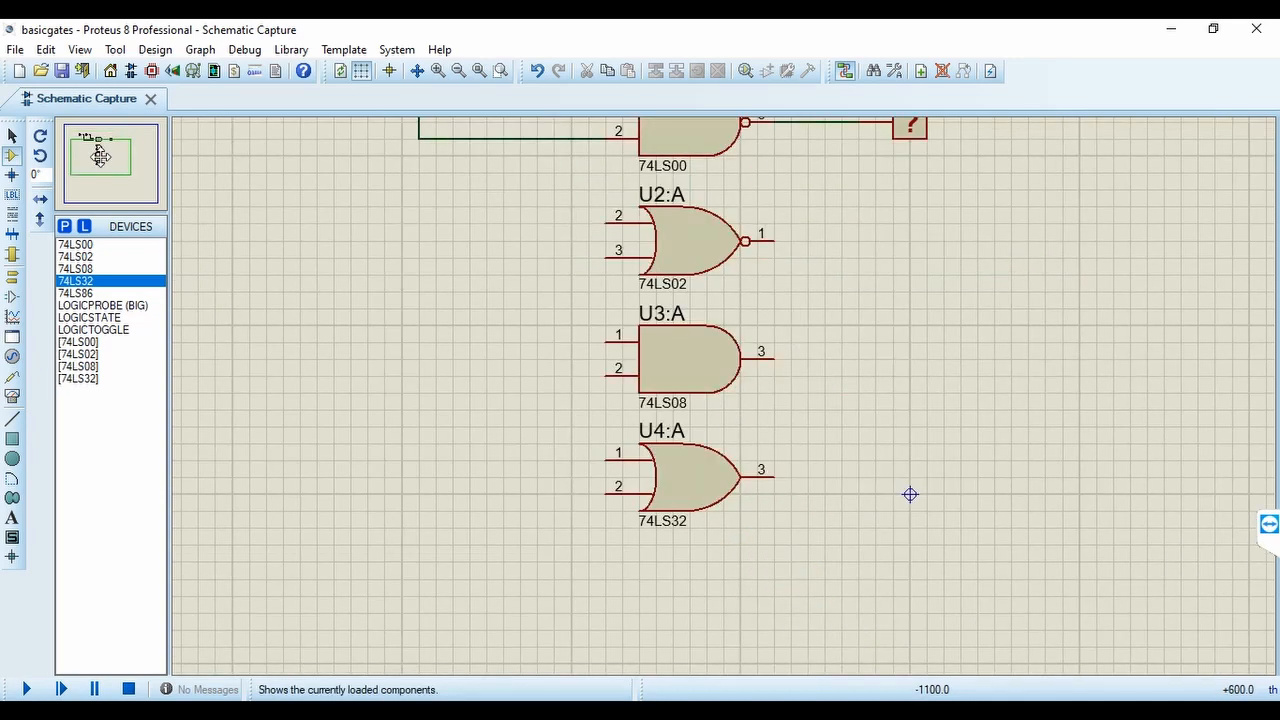
click(86, 294)
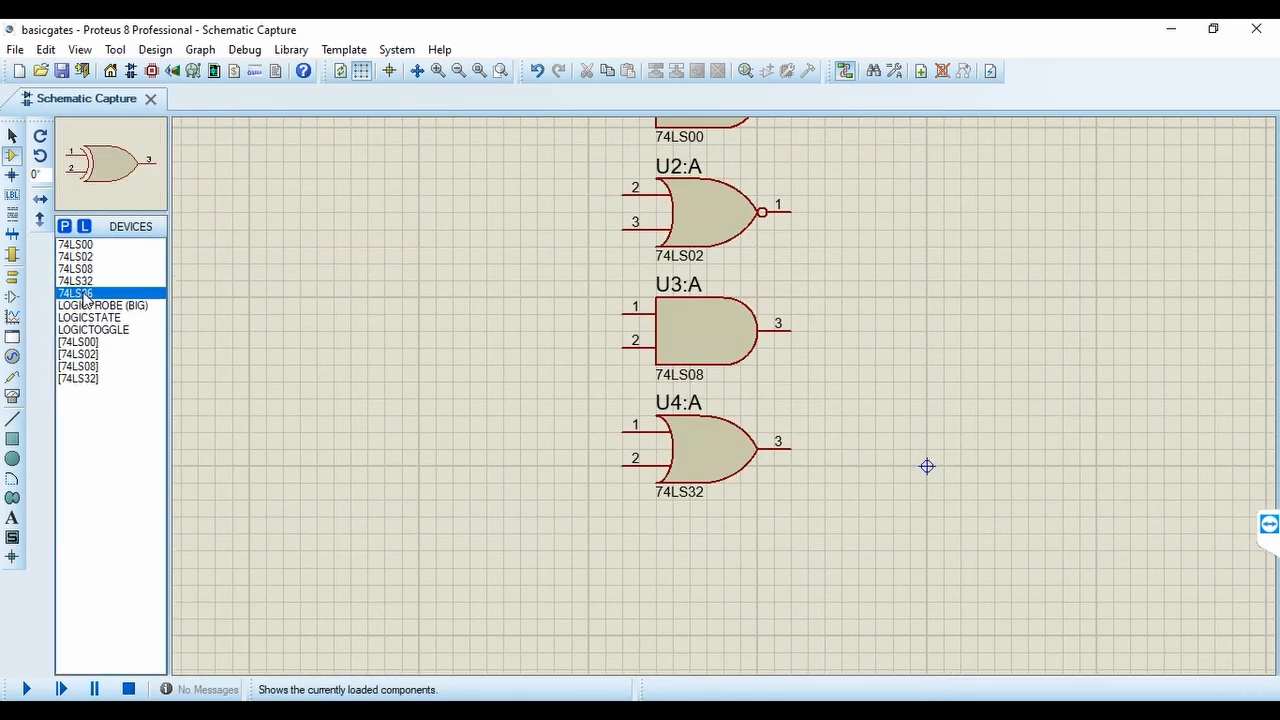
click(722, 573)
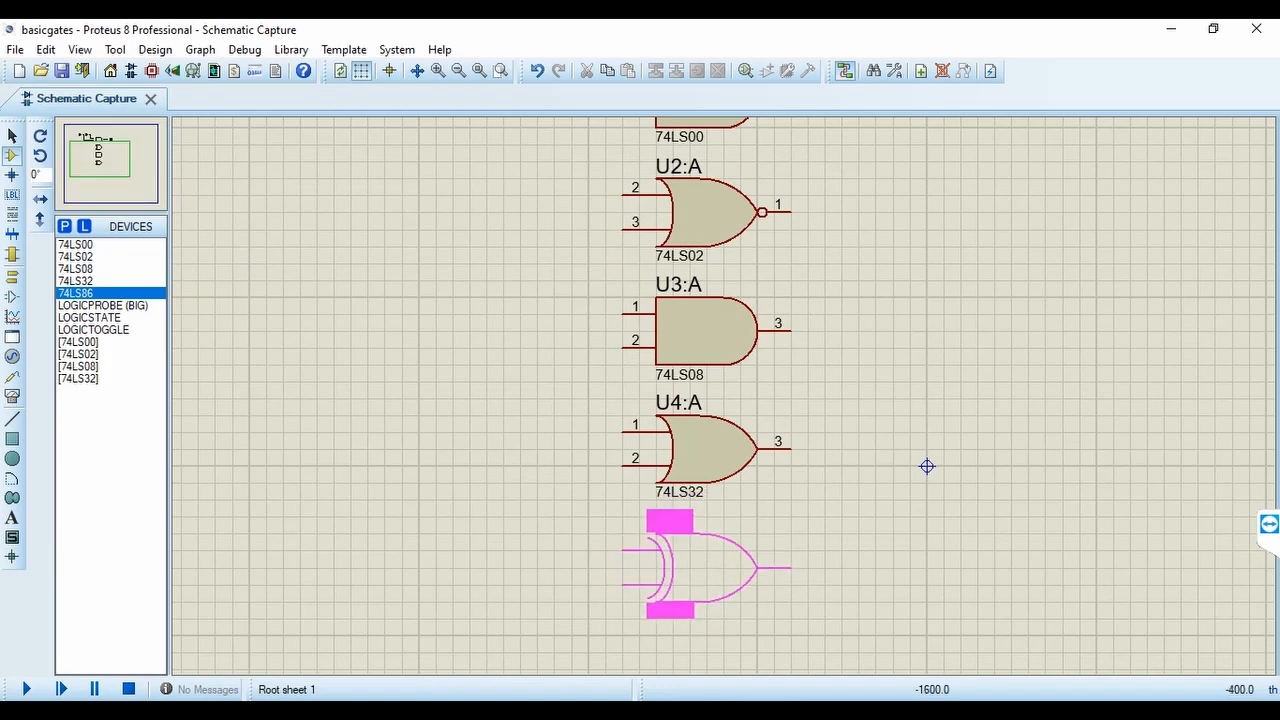
click(700, 565)
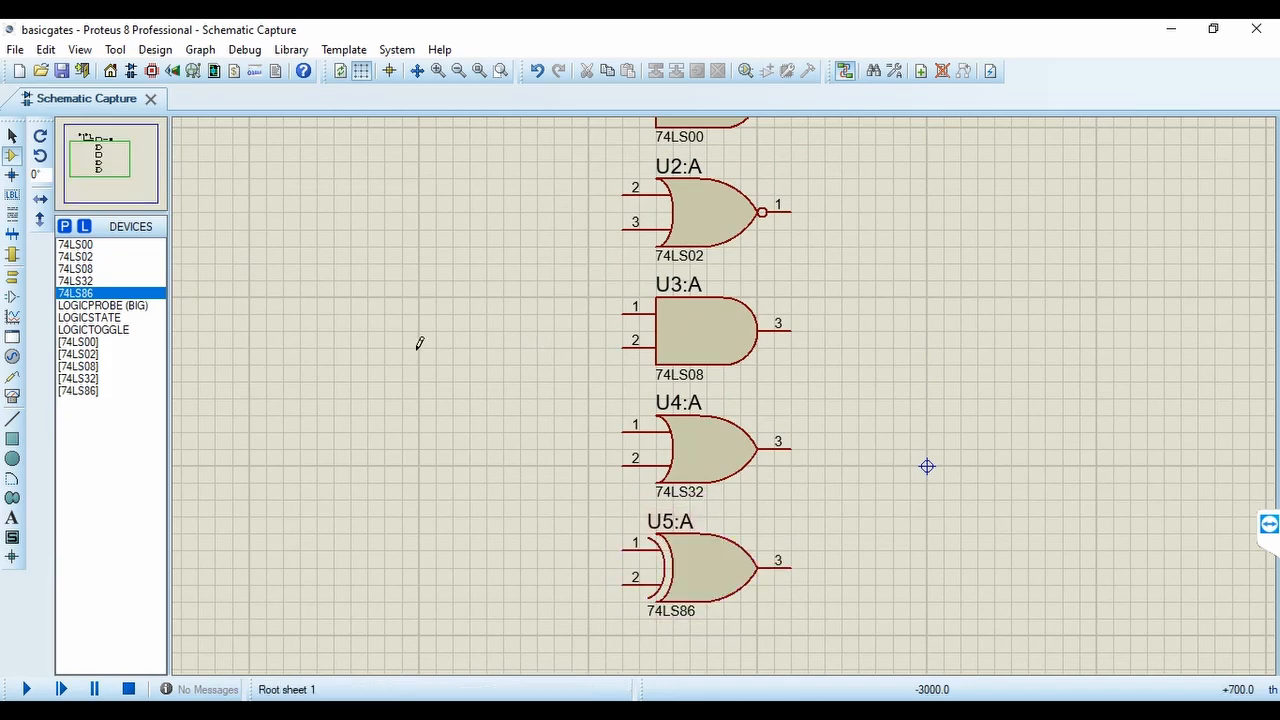
Run the simulation of the wired gates and switch the logic state source nearest the gates to 1
click(458, 71)
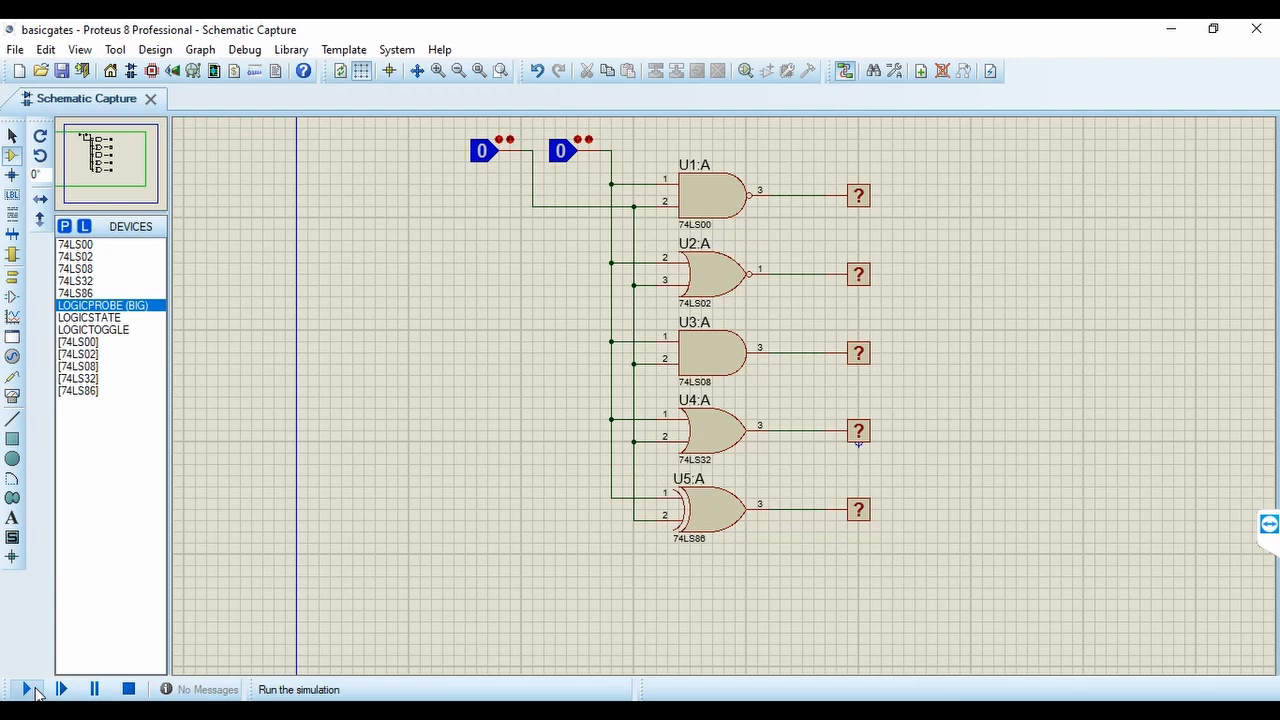
click(28, 689)
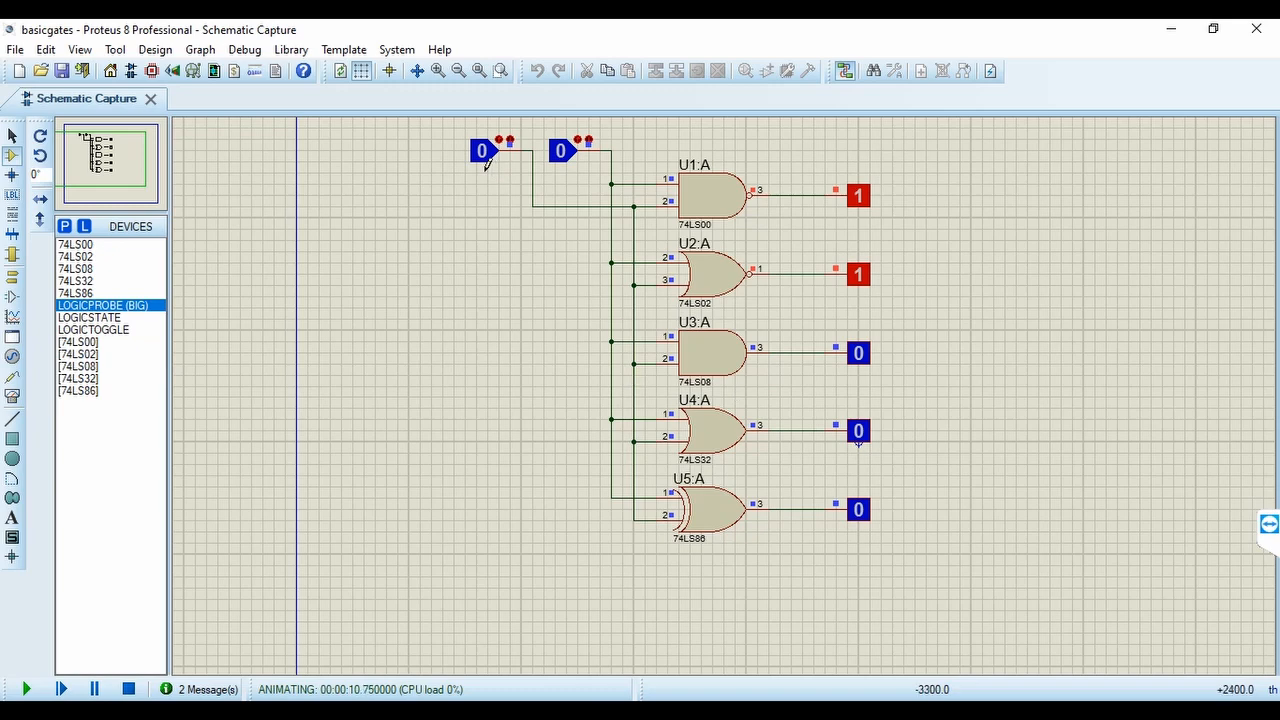
click(561, 163)
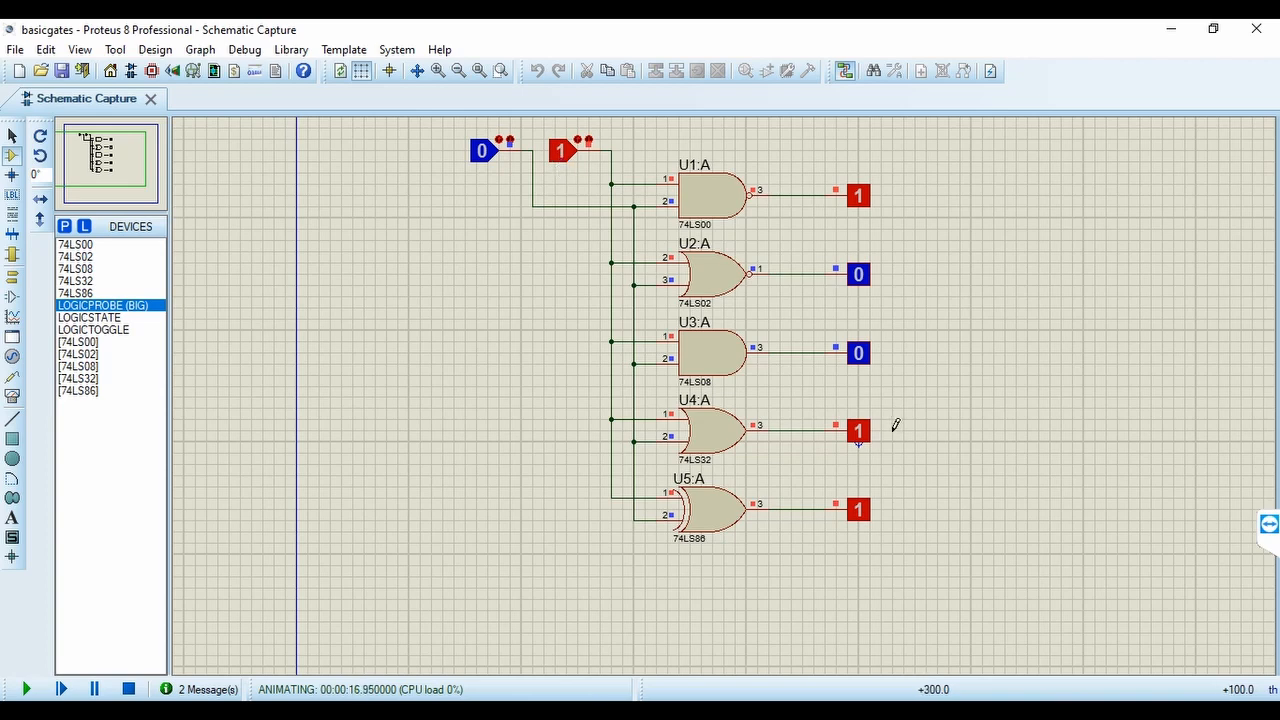
Cycle the two logic inputs of the running simulation through 0-0, 1-0 and 1-1, ending with both at 0
click(558, 163)
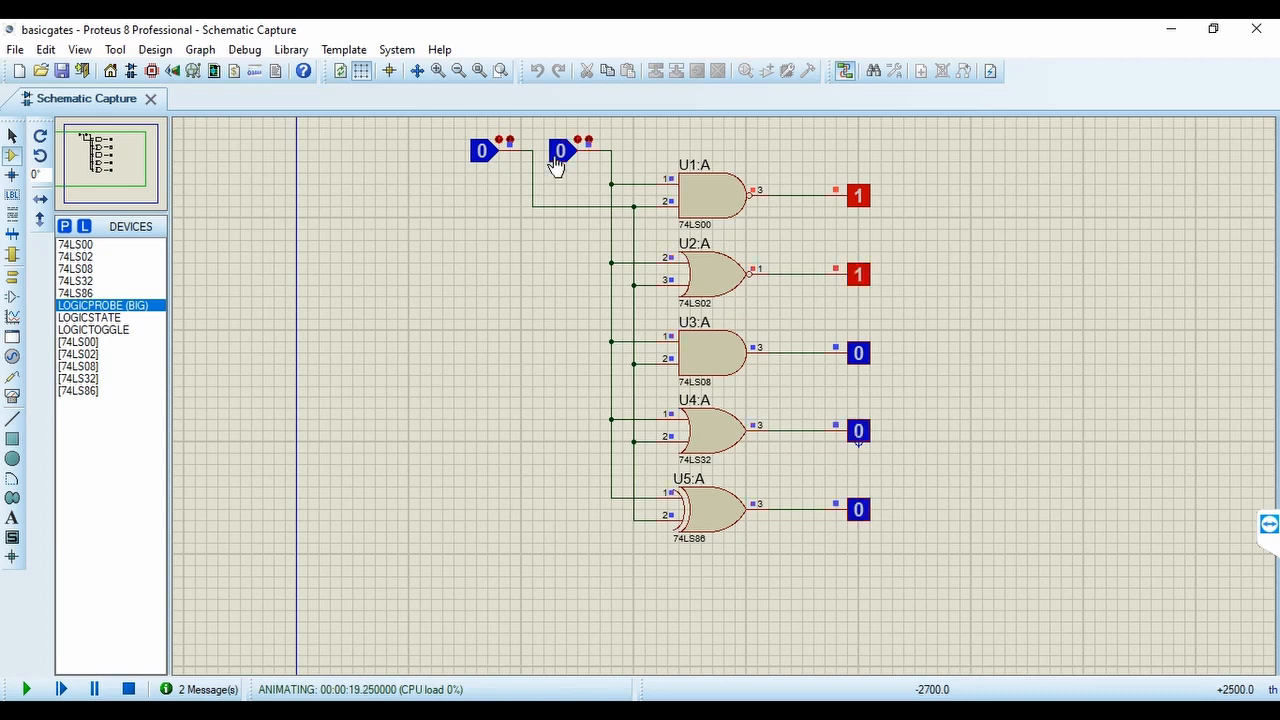
click(480, 154)
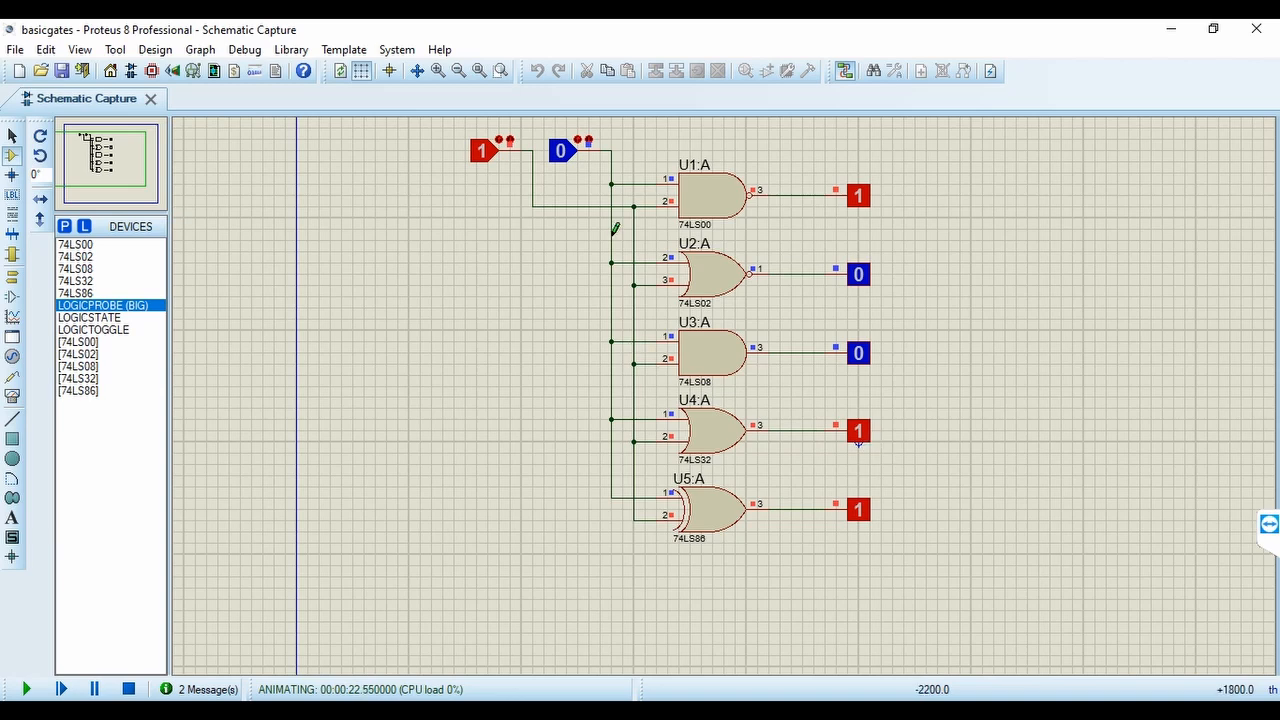
click(559, 152)
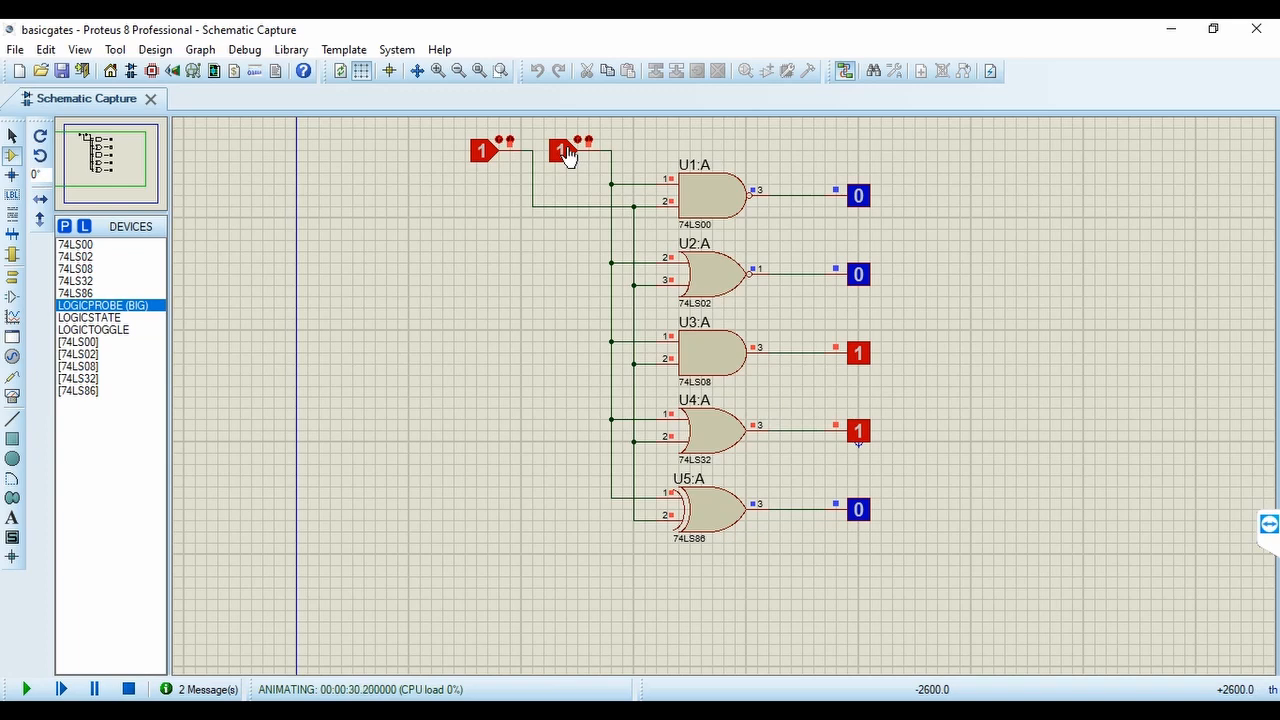
click(565, 152)
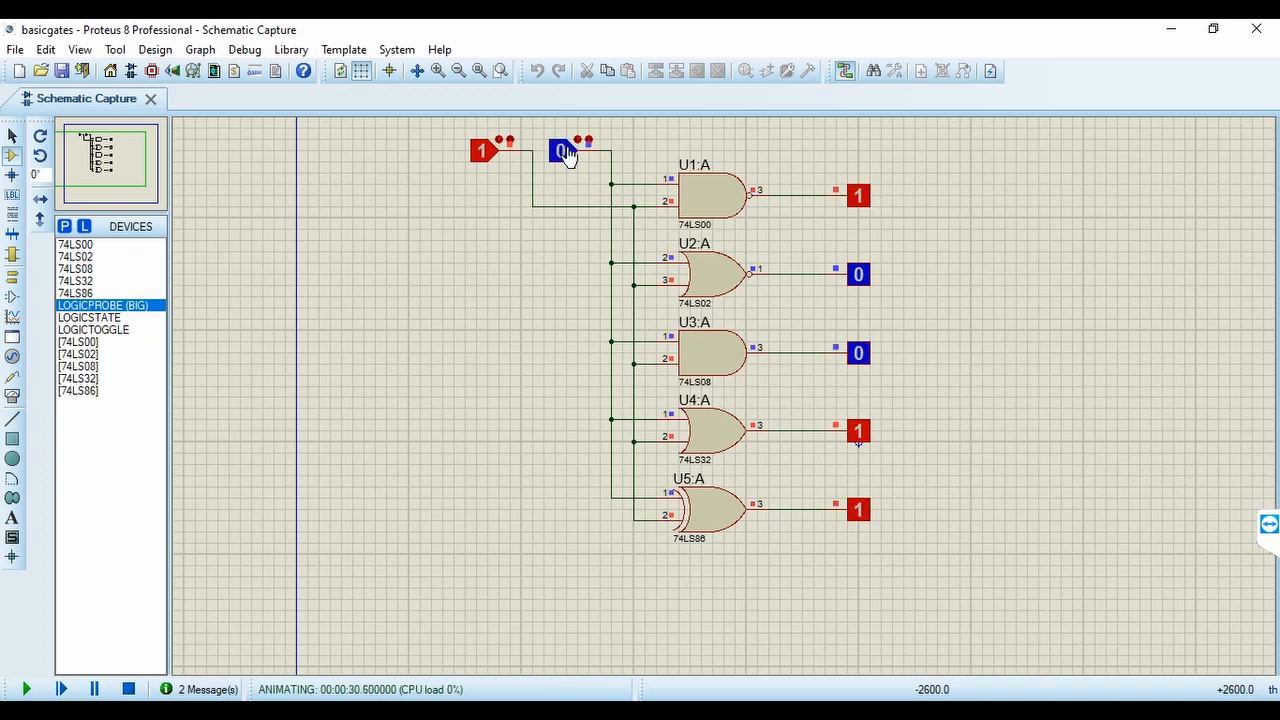
click(481, 155)
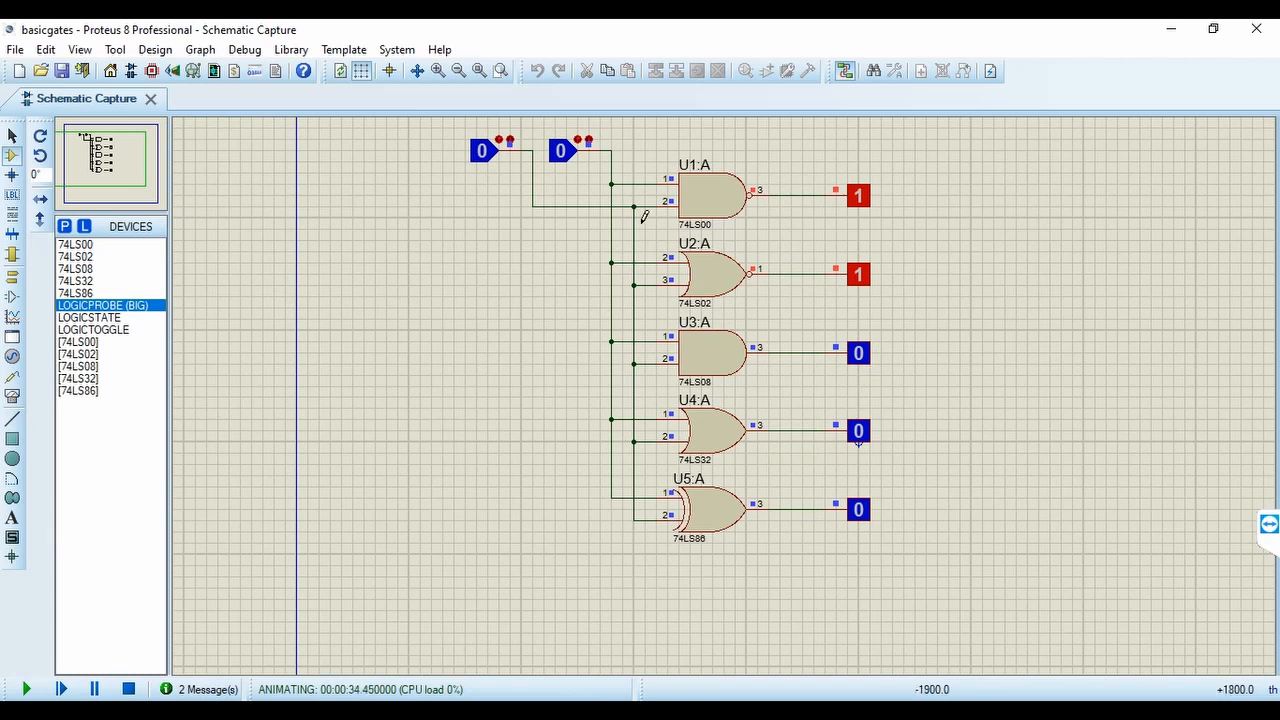
Test the gates with the two logic inputs at 0-1, 1-0 and 1-1, and return both inputs to 0
click(563, 155)
click(563, 155)
click(479, 153)
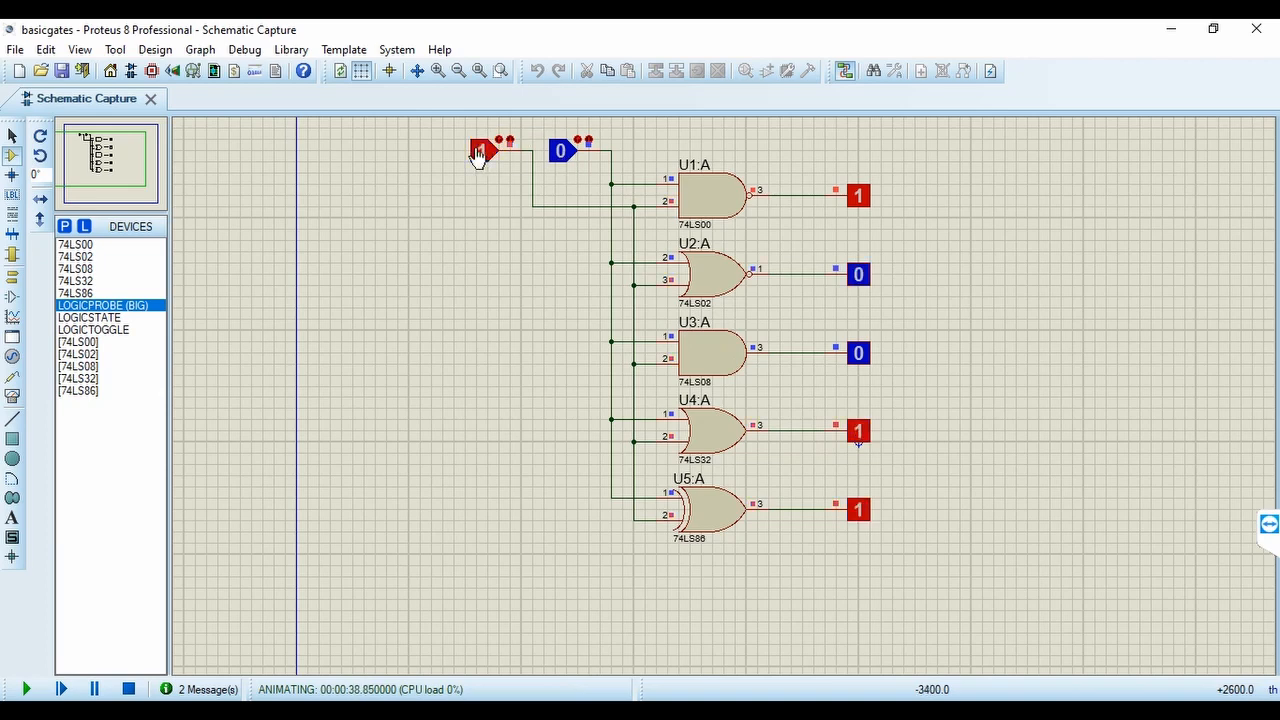
click(565, 158)
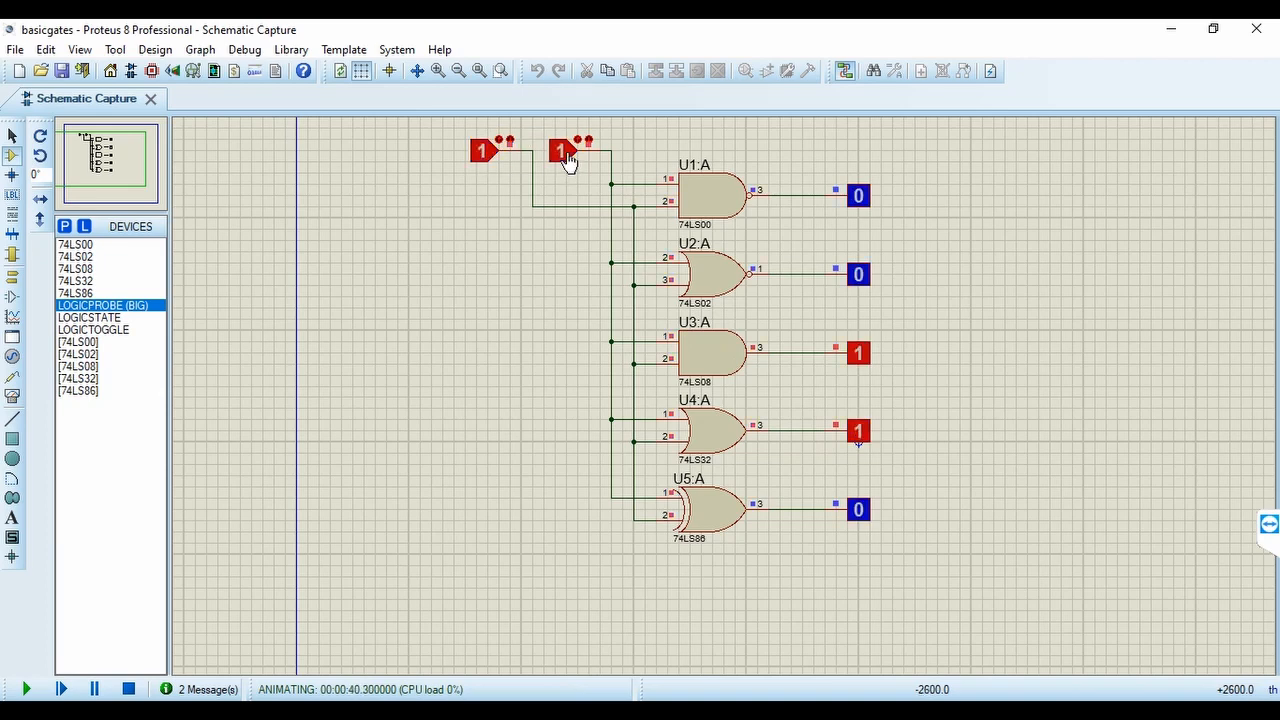
click(565, 156)
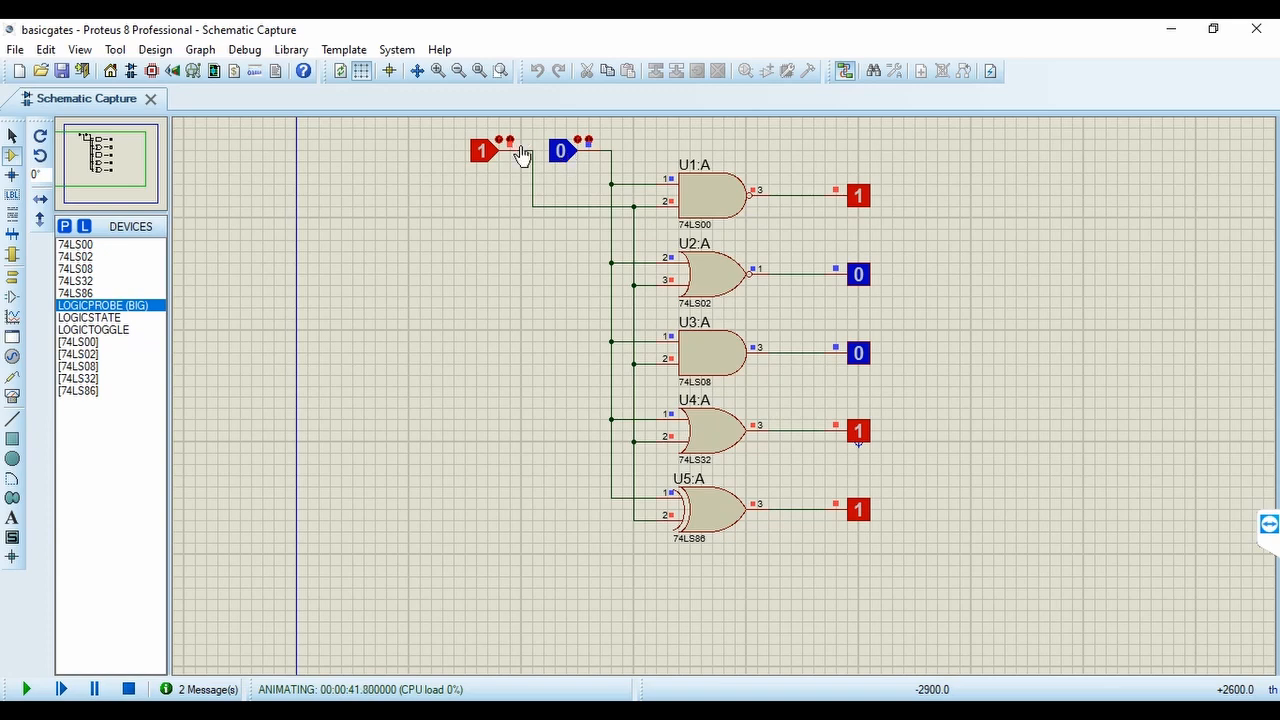
click(481, 153)
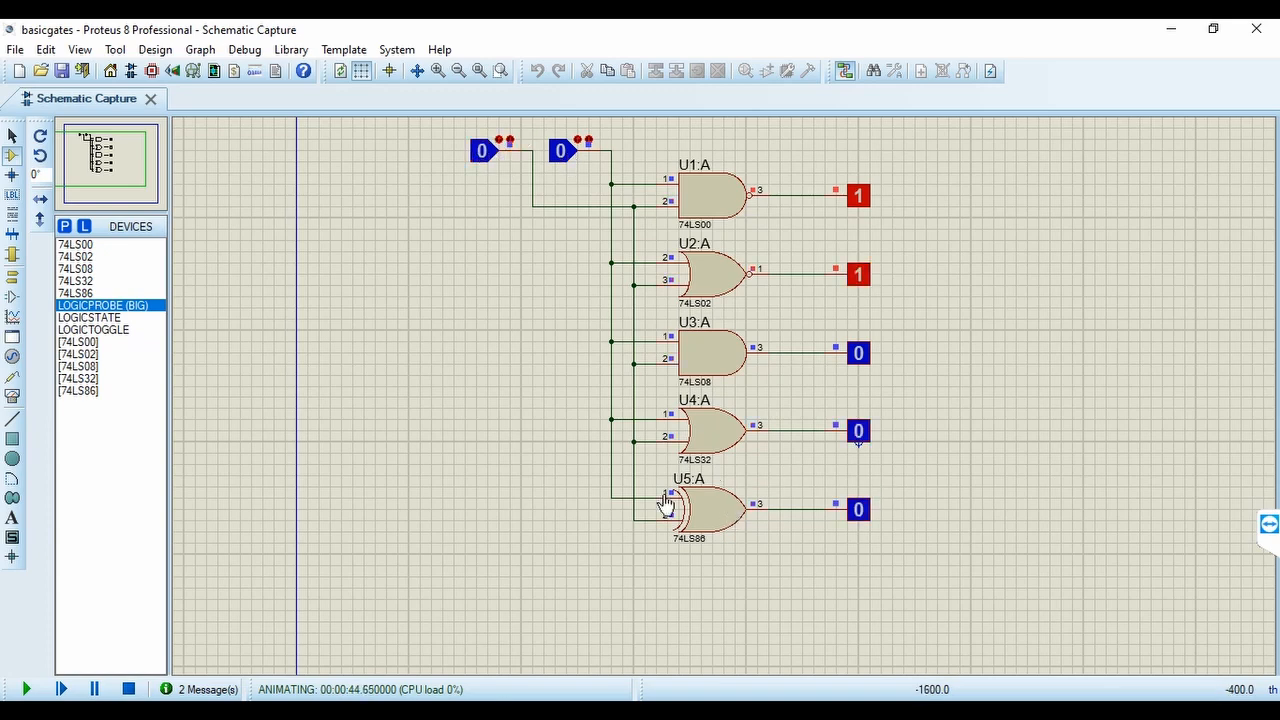
Repeat the input combinations 0-1, 1-0 and 1-1 to compare the gates' output probes, finishing at 0-0
click(563, 160)
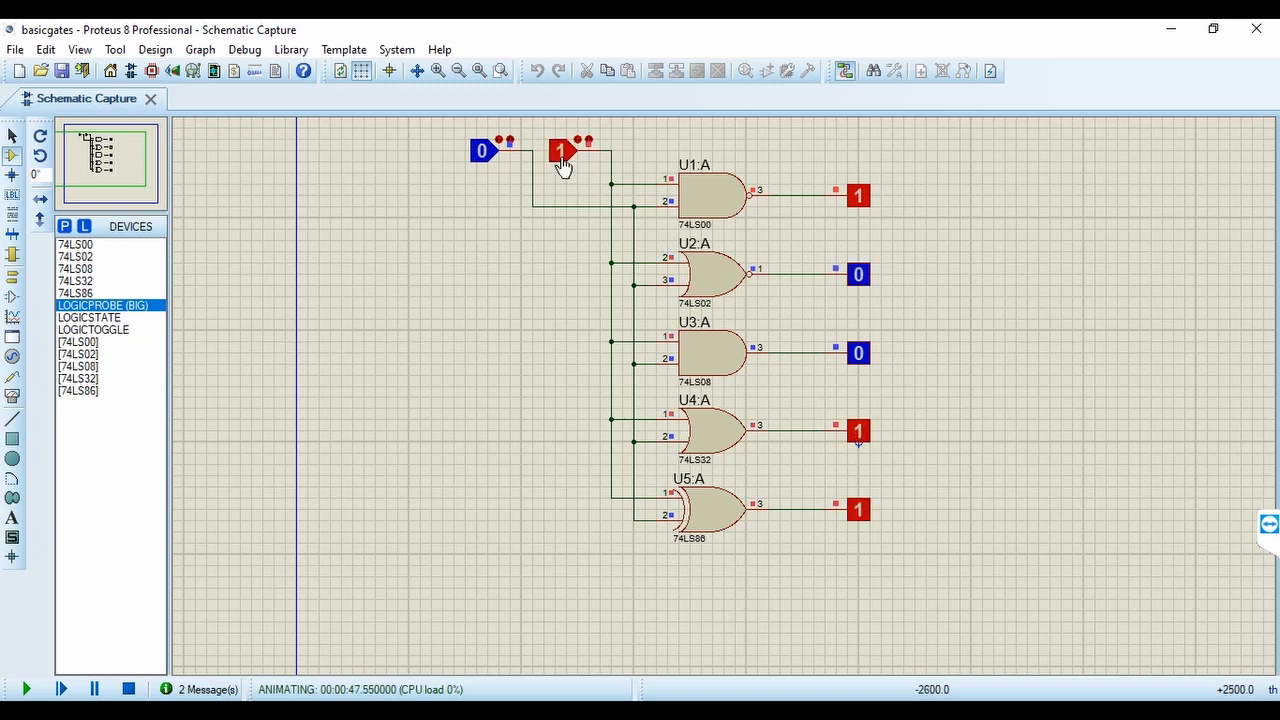
click(563, 160)
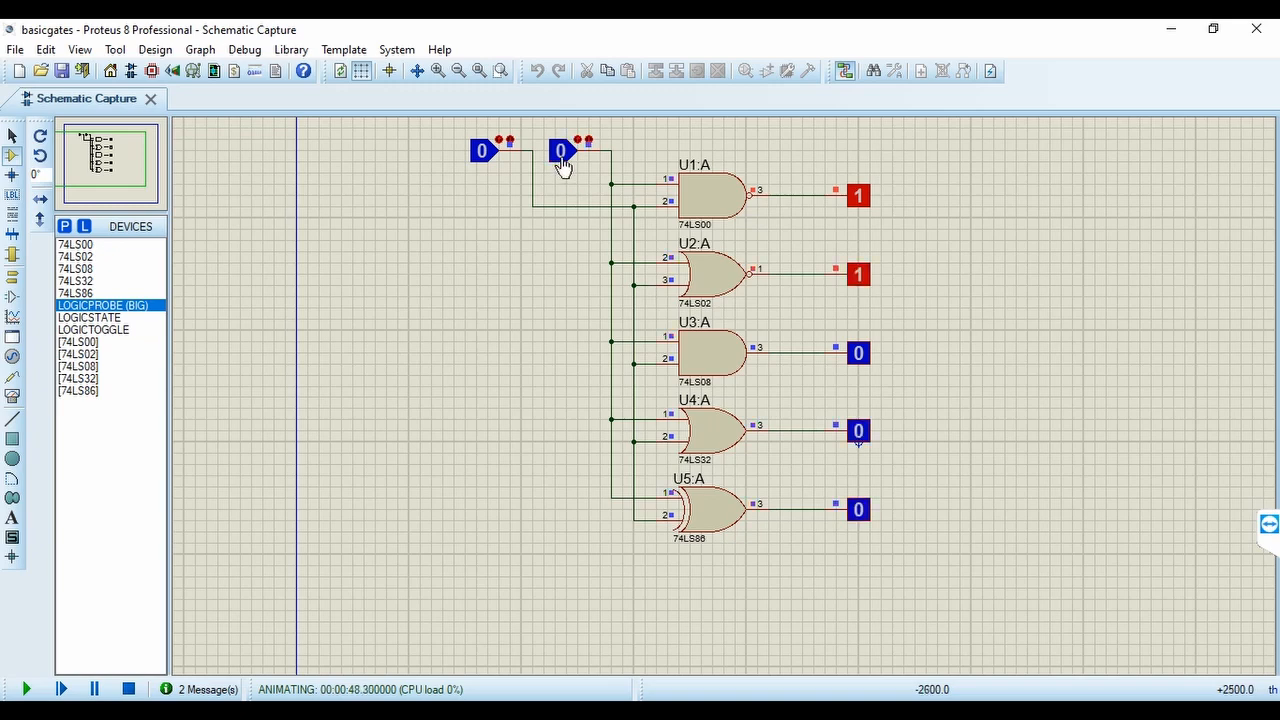
click(478, 152)
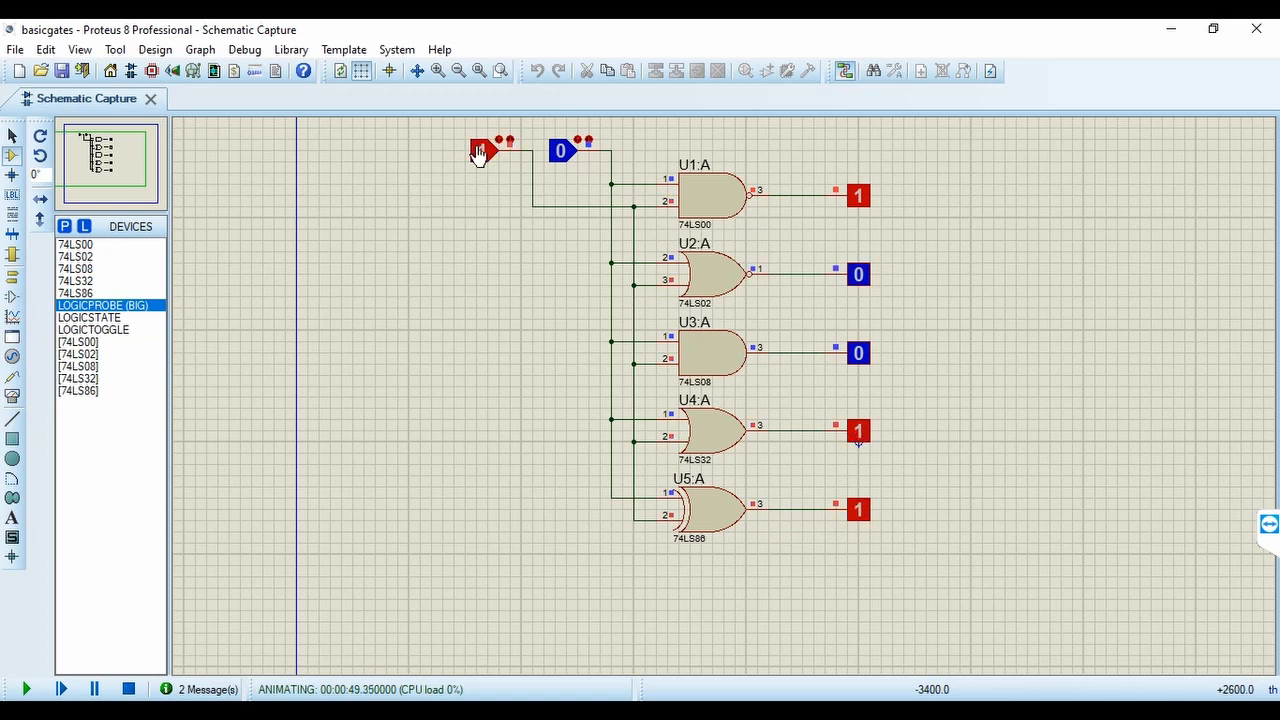
click(563, 158)
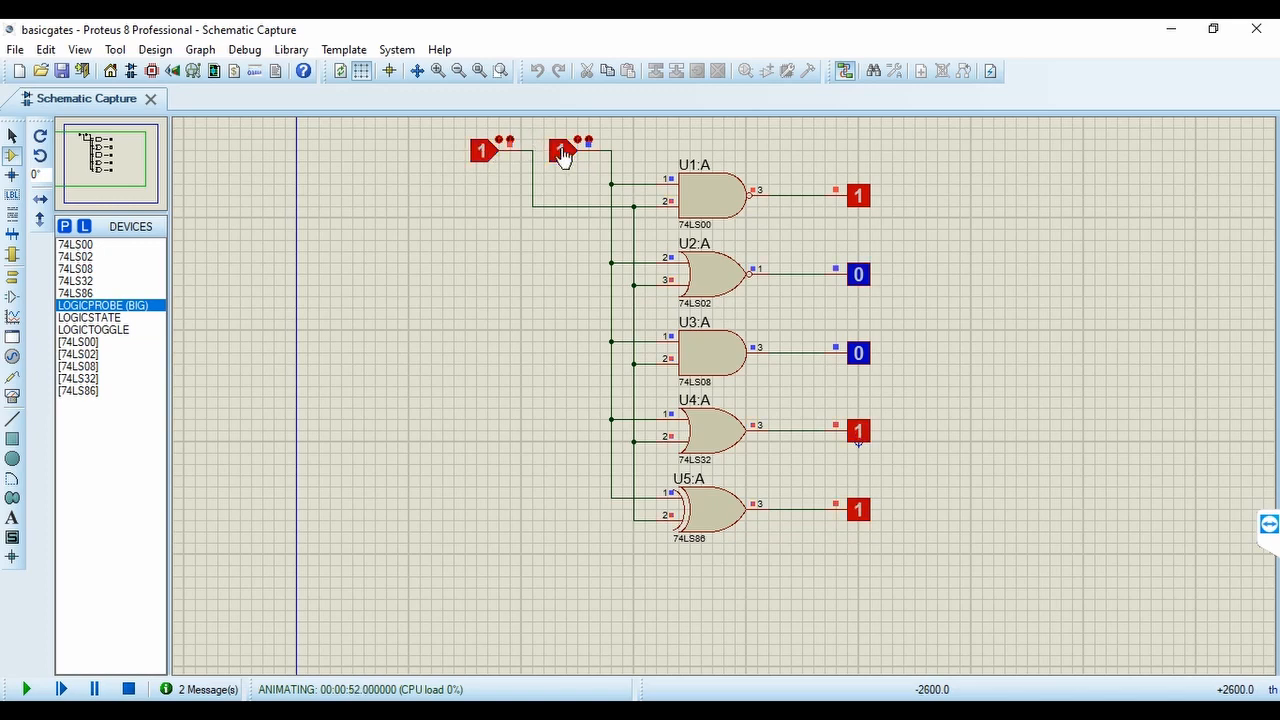
click(562, 155)
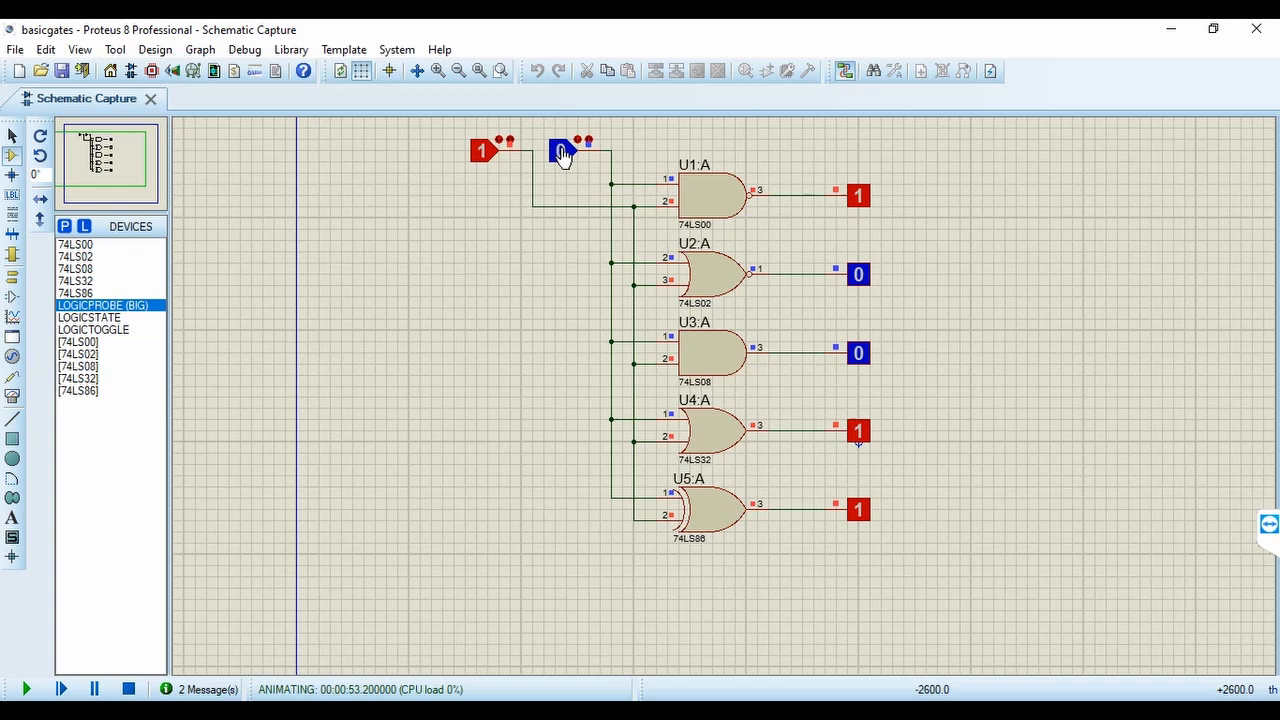
click(481, 153)
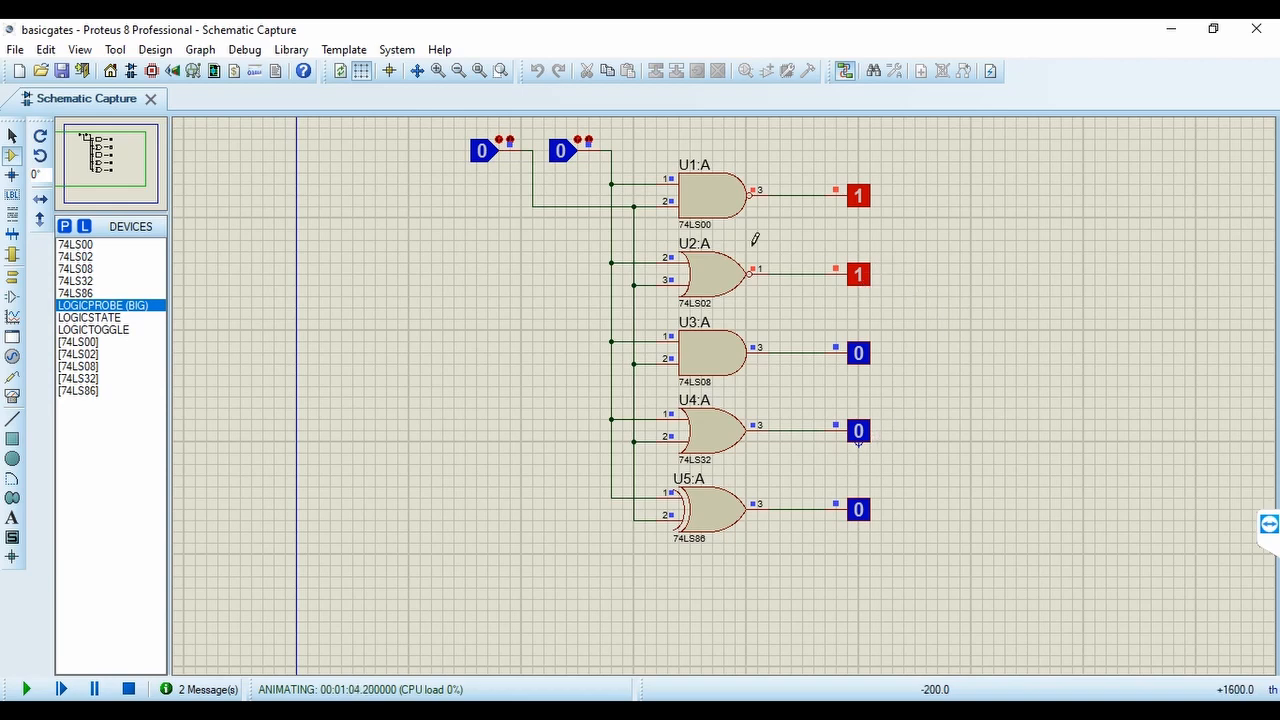
Check the NOR gate's output probe for inputs 0-1, 1-0 and 1-1, and reset both logic states to 0
click(560, 156)
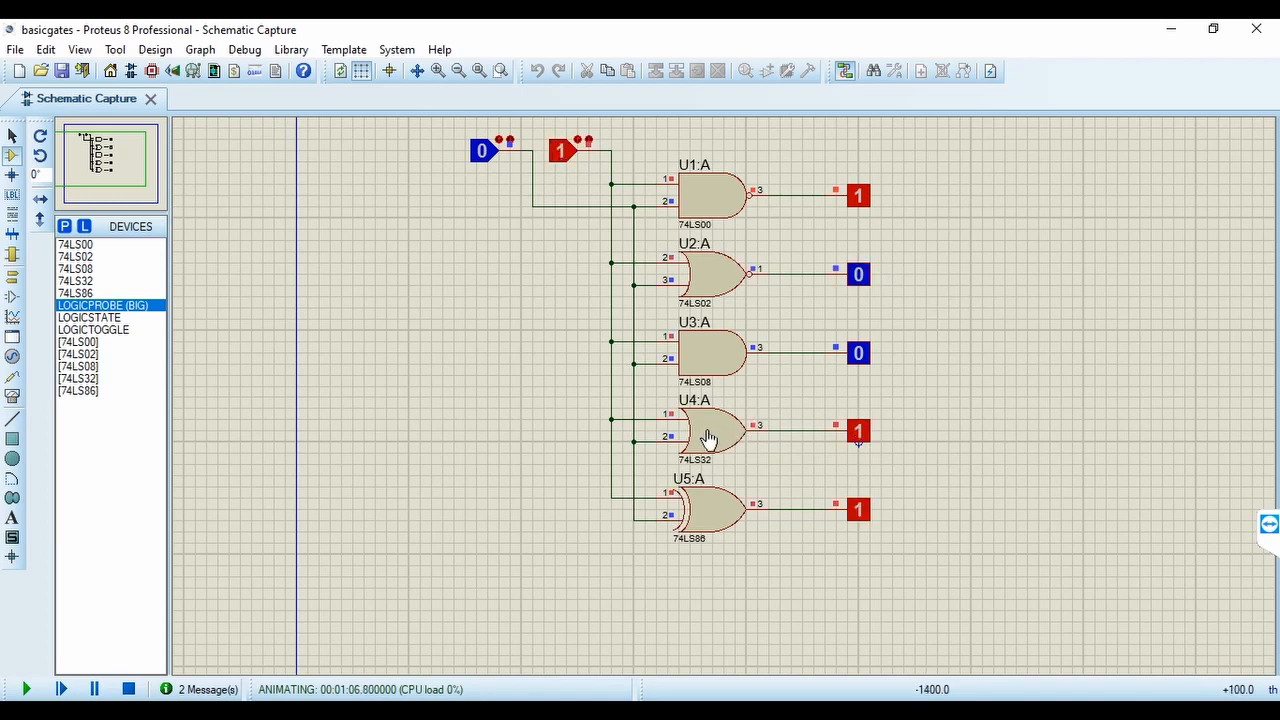
click(560, 160)
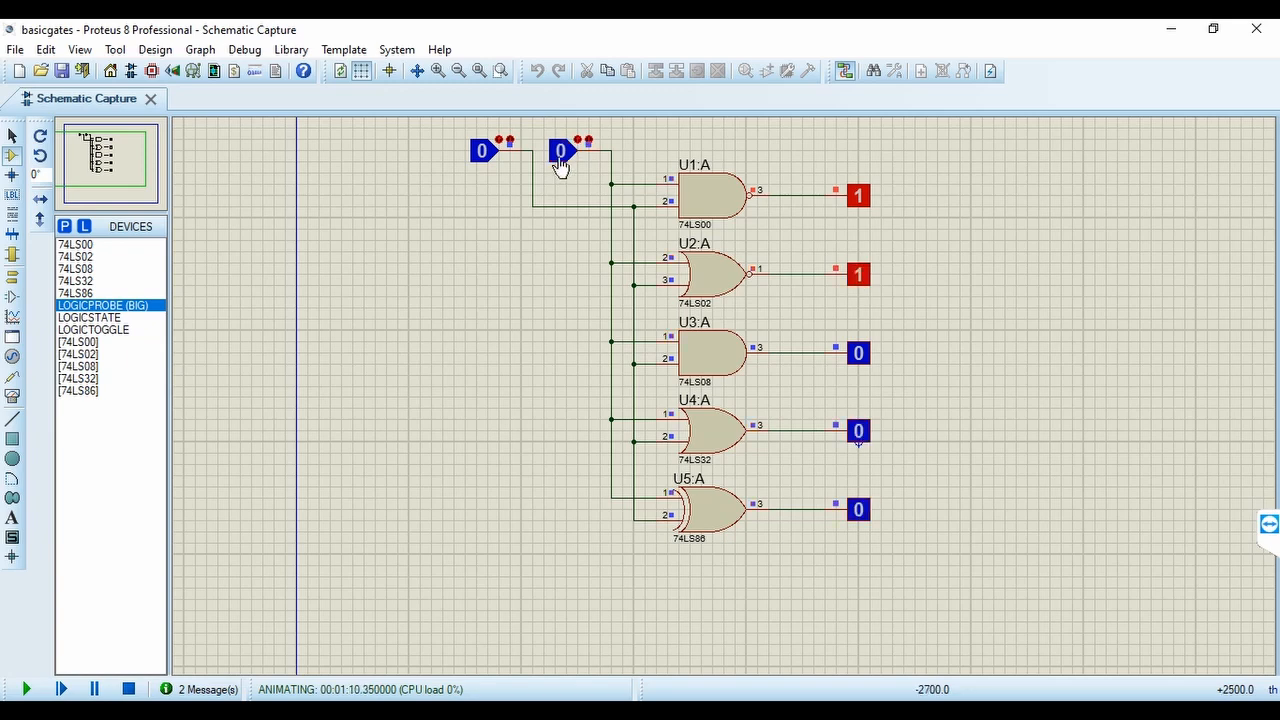
click(480, 160)
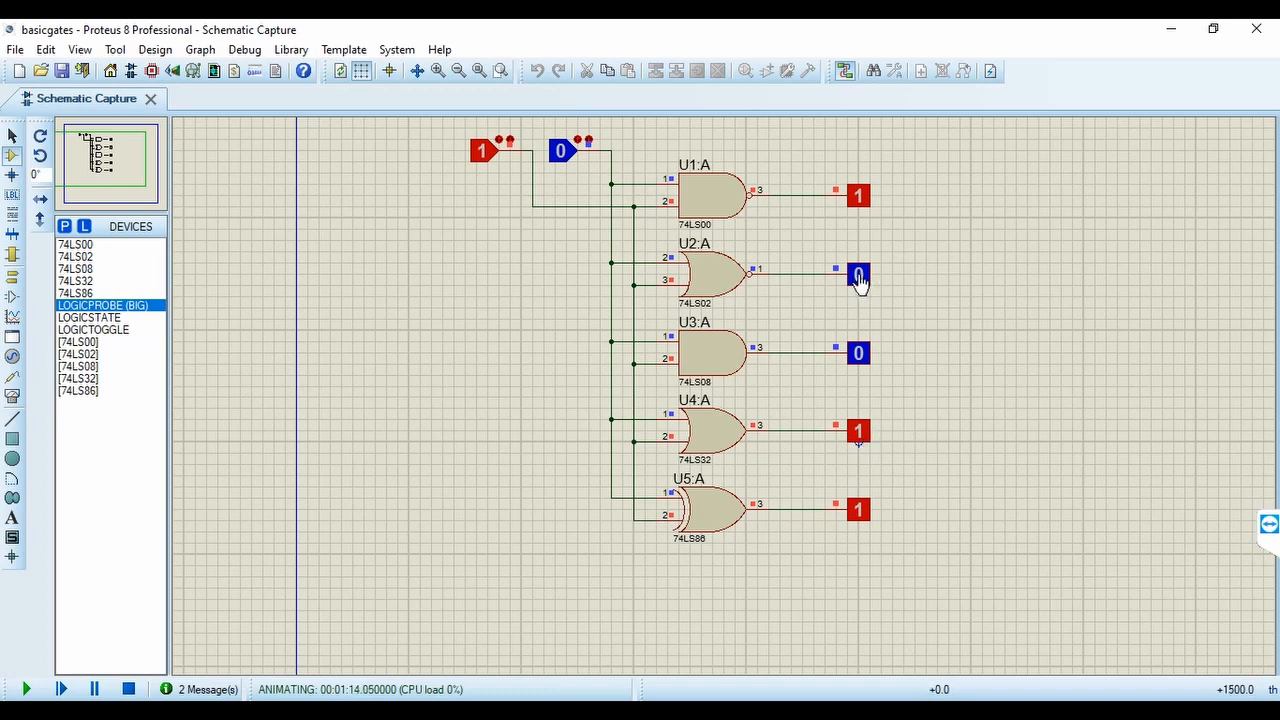
click(480, 163)
click(486, 163)
click(560, 163)
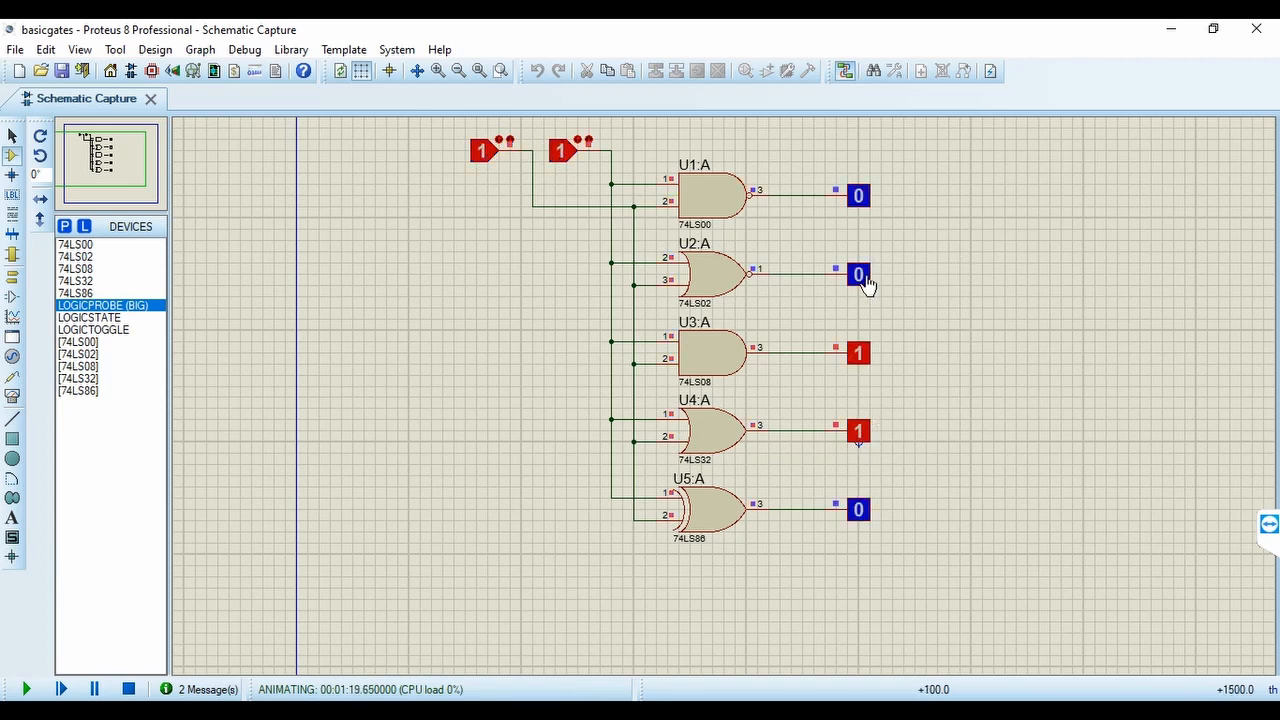
click(560, 160)
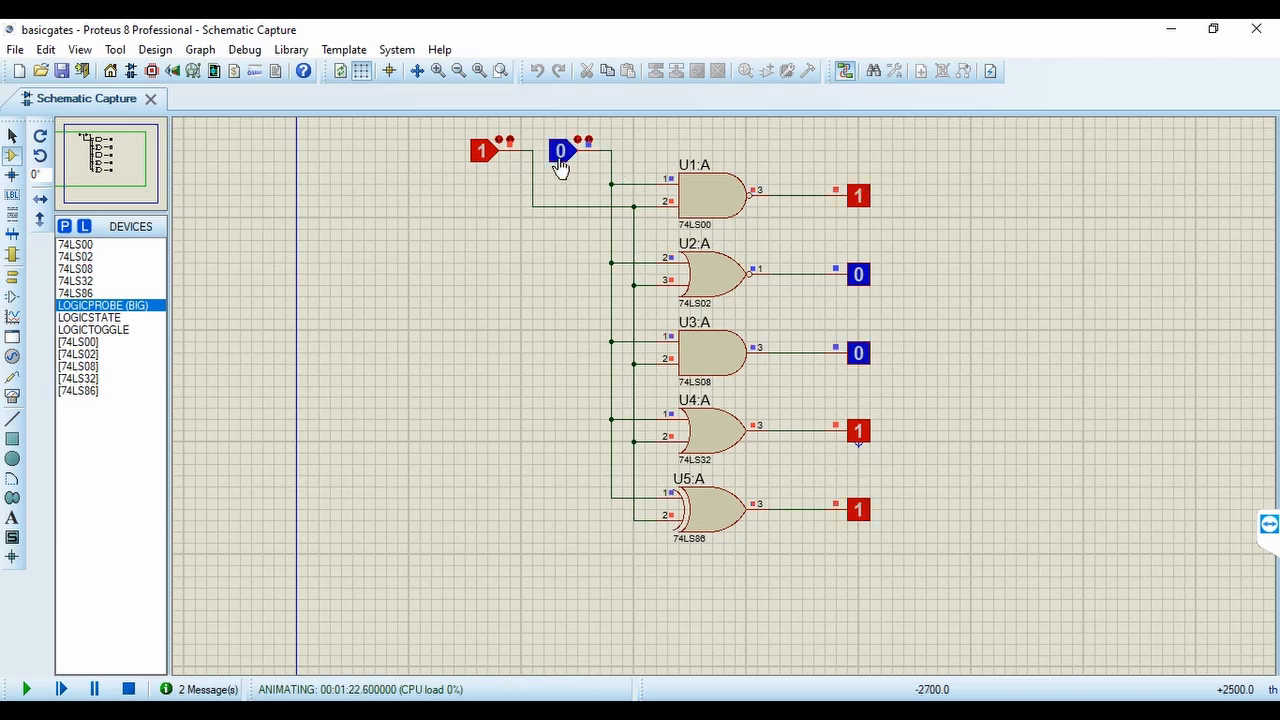
click(480, 151)
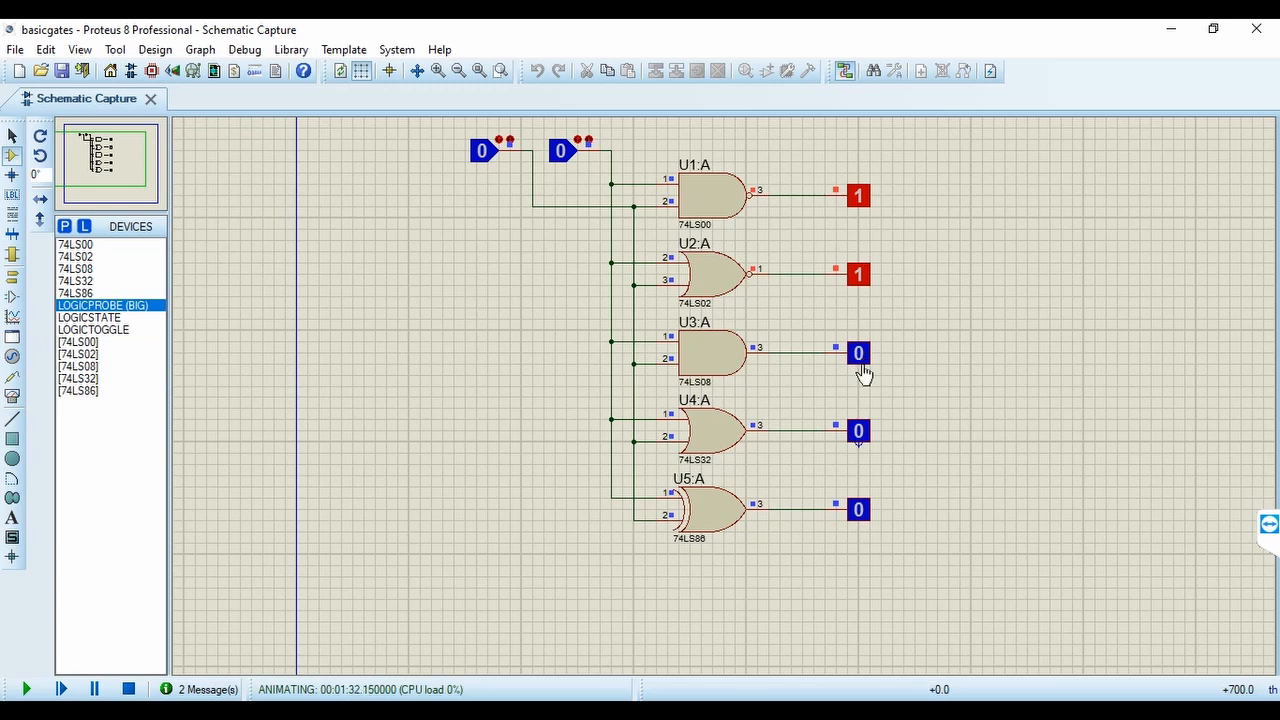
Run the gates through inputs 0-1, 1-0 and 1-1, leave both logic states at 1 and stop the simulation
click(562, 152)
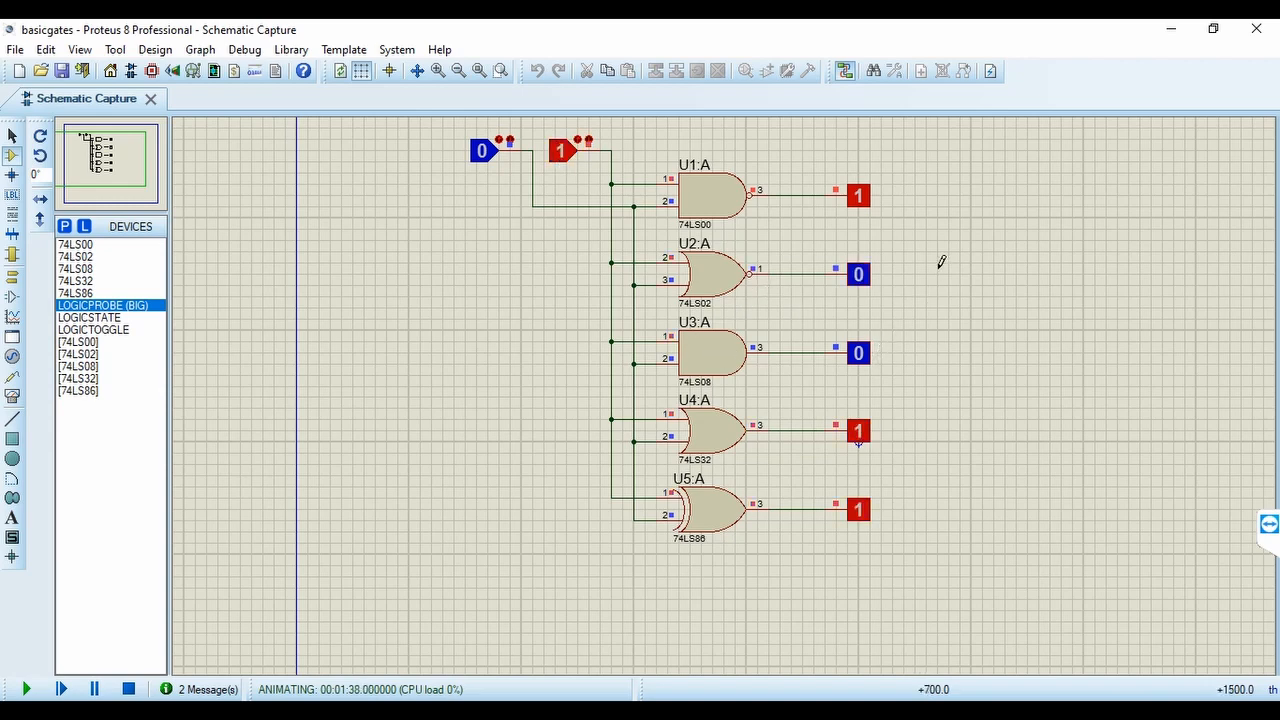
click(562, 153)
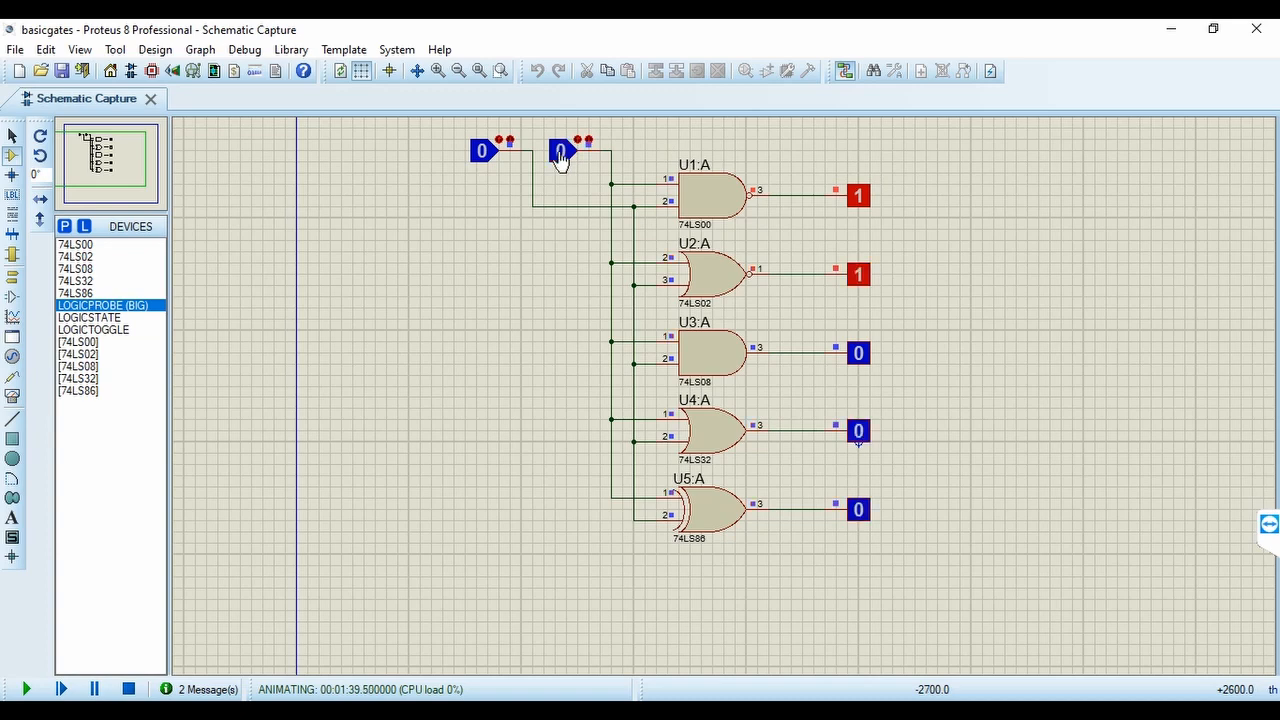
click(481, 152)
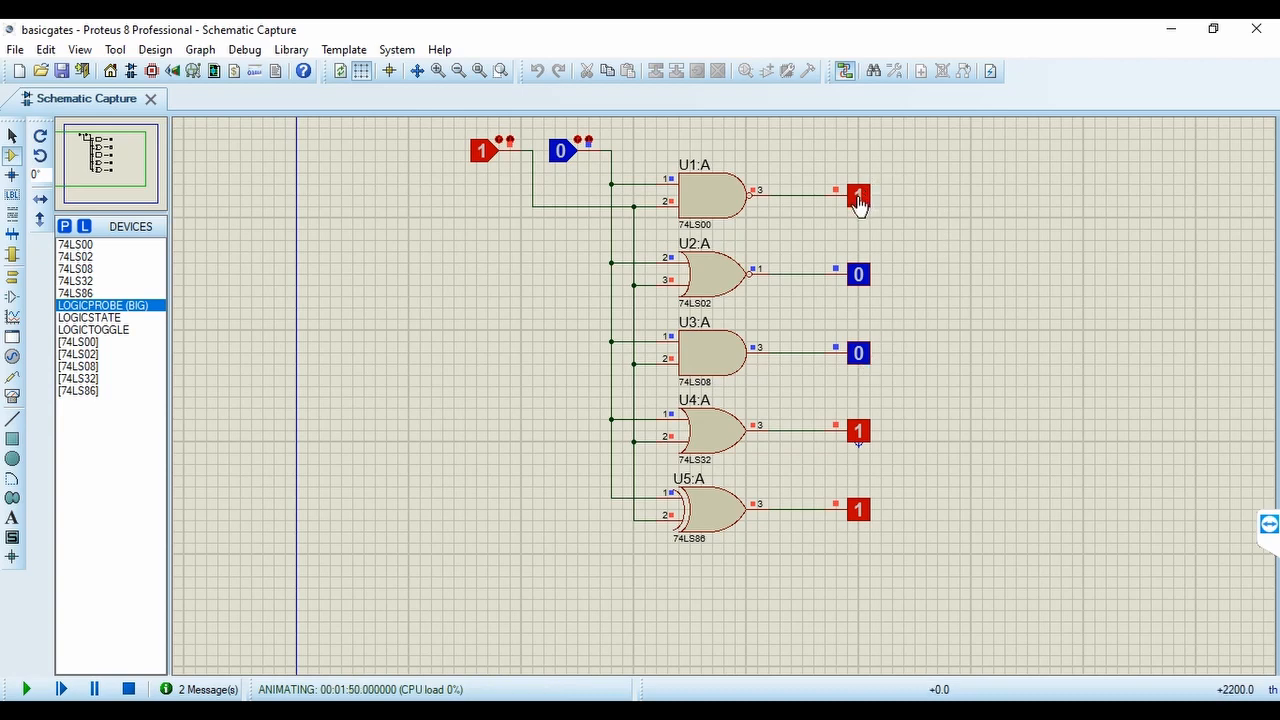
click(564, 156)
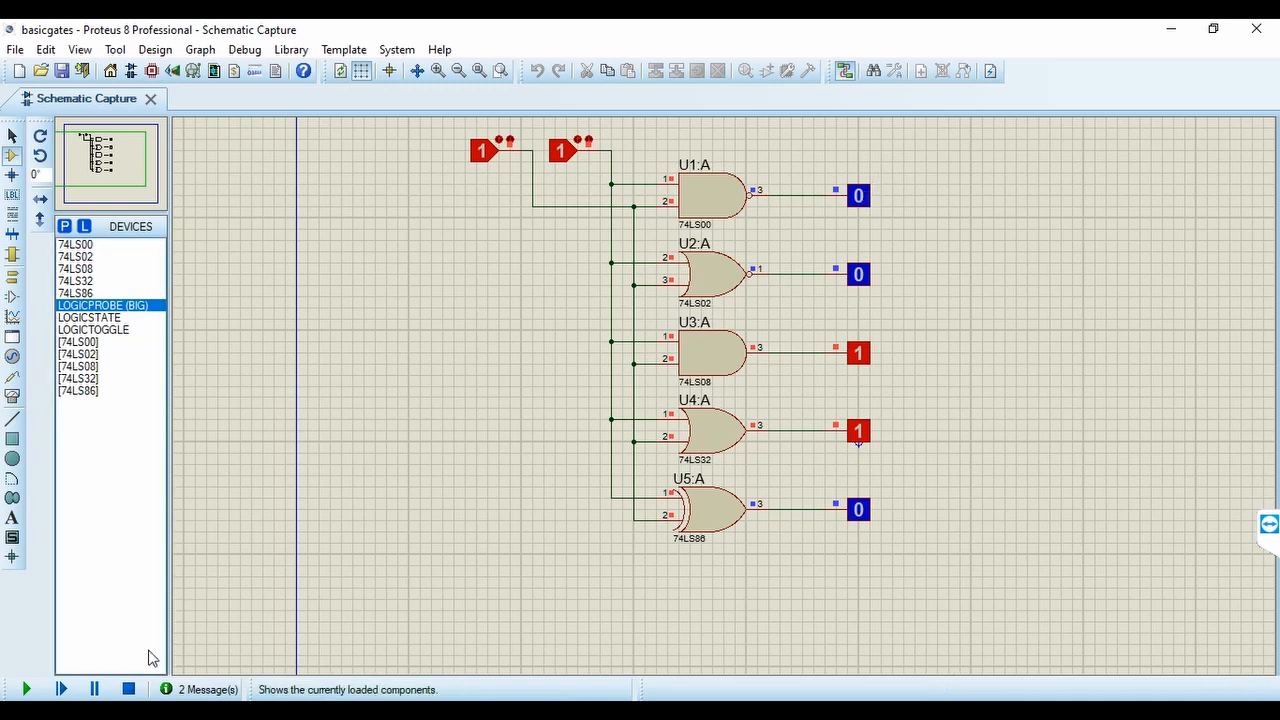
click(129, 689)
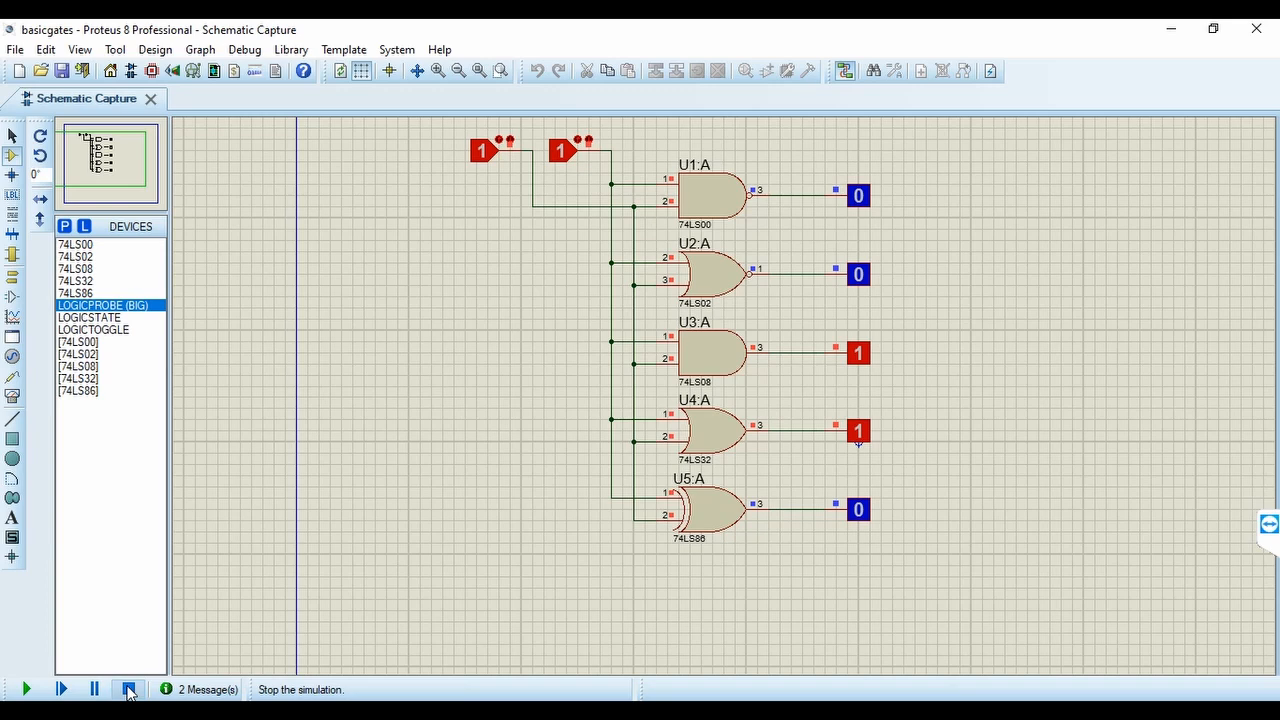
click(129, 689)
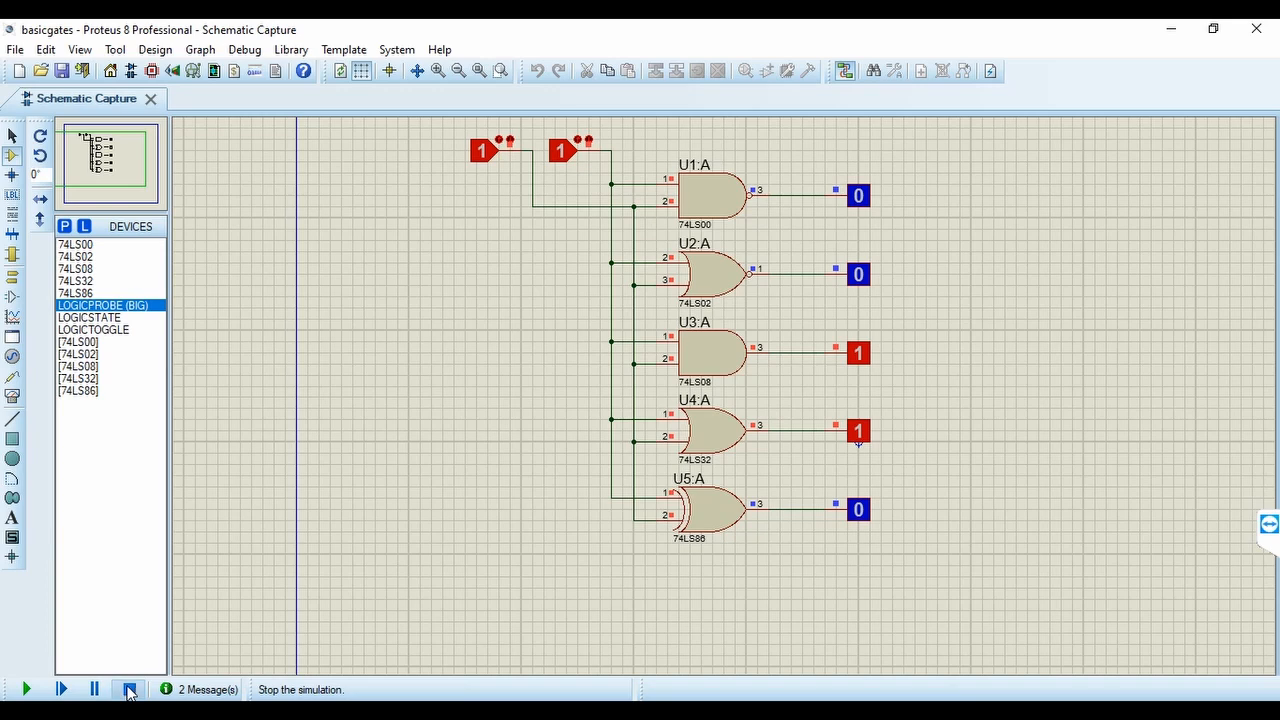